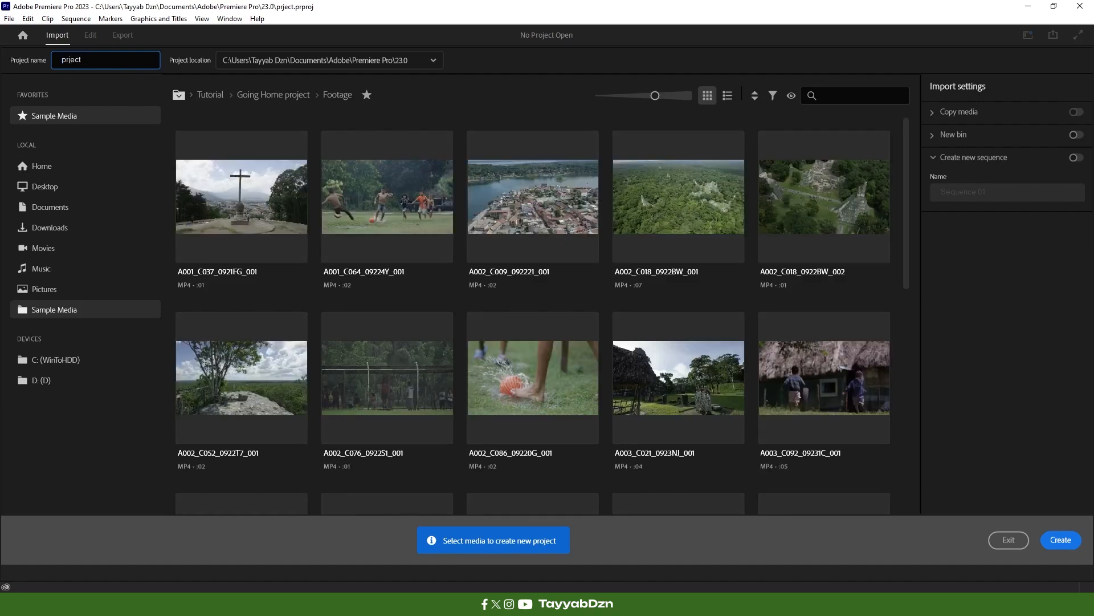
Step: Create the project prject and switch it to the Editing workspace
click(1061, 540)
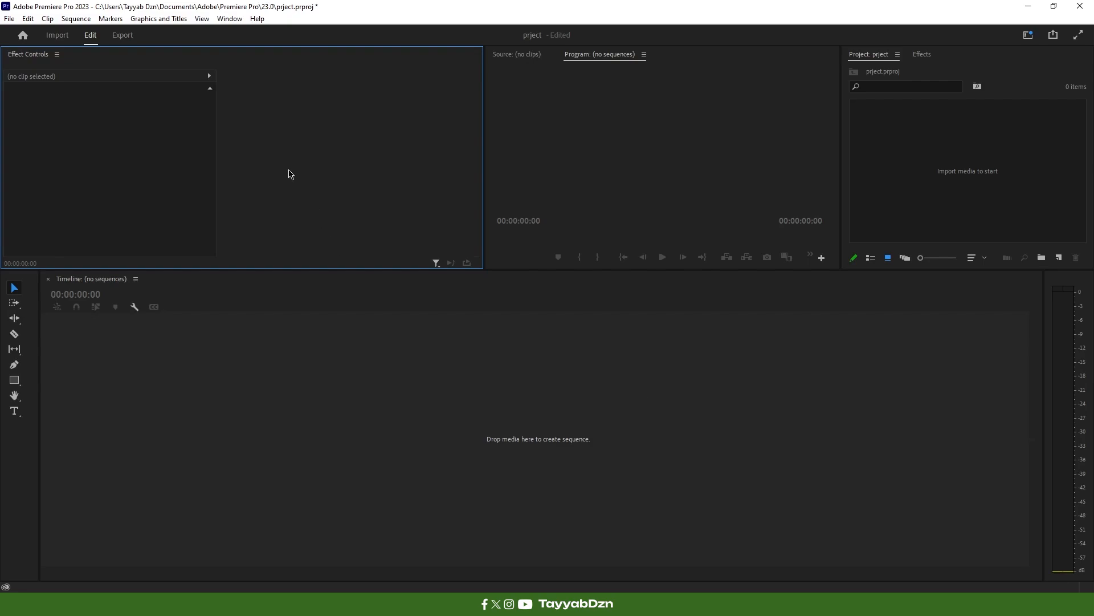
click(230, 18)
mouse_move(239, 39)
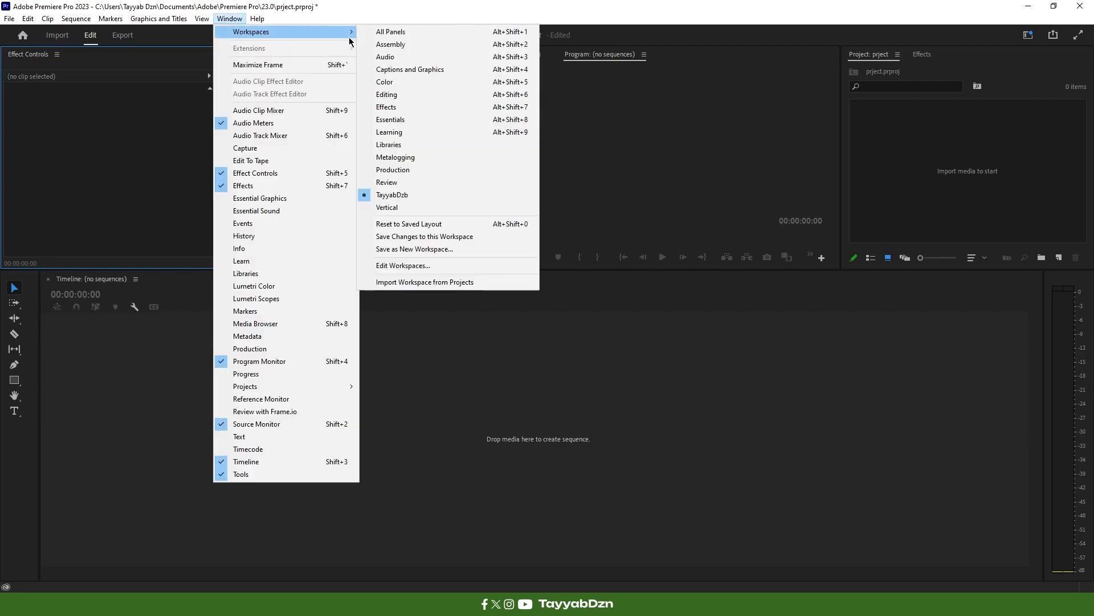
click(418, 98)
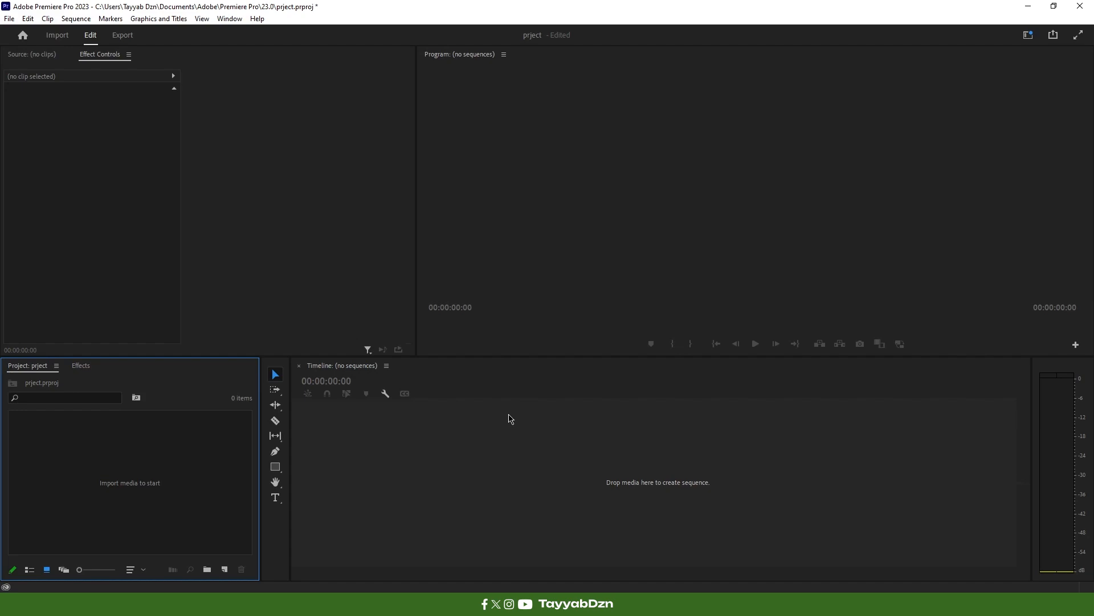
Step: Widen the Effect Controls panel group and make the upper row of panels taller
drag(418, 273, 513, 284)
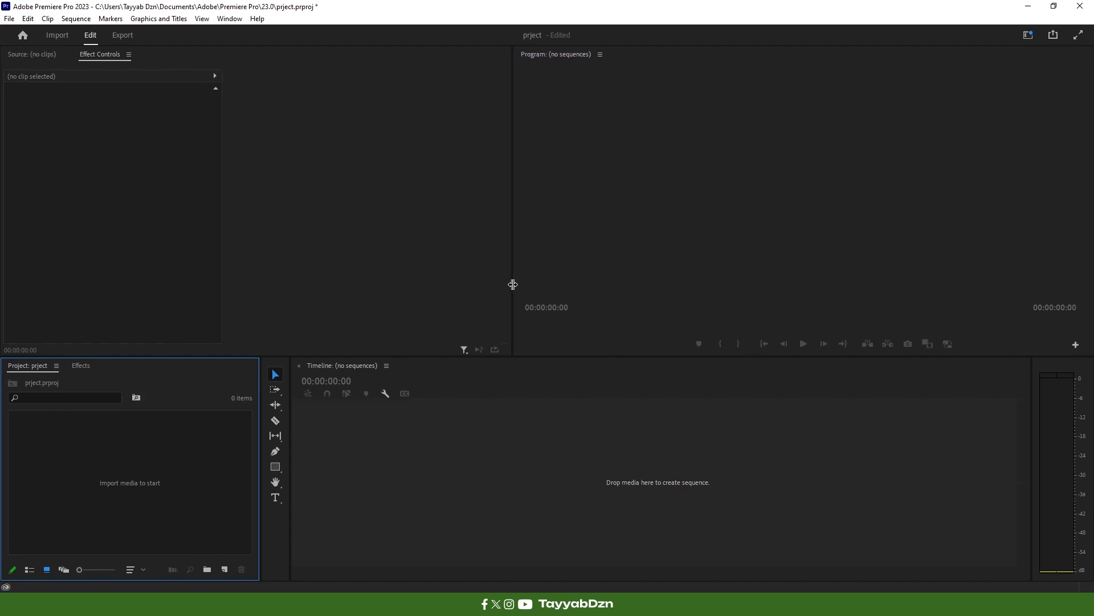
drag(513, 284, 523, 376)
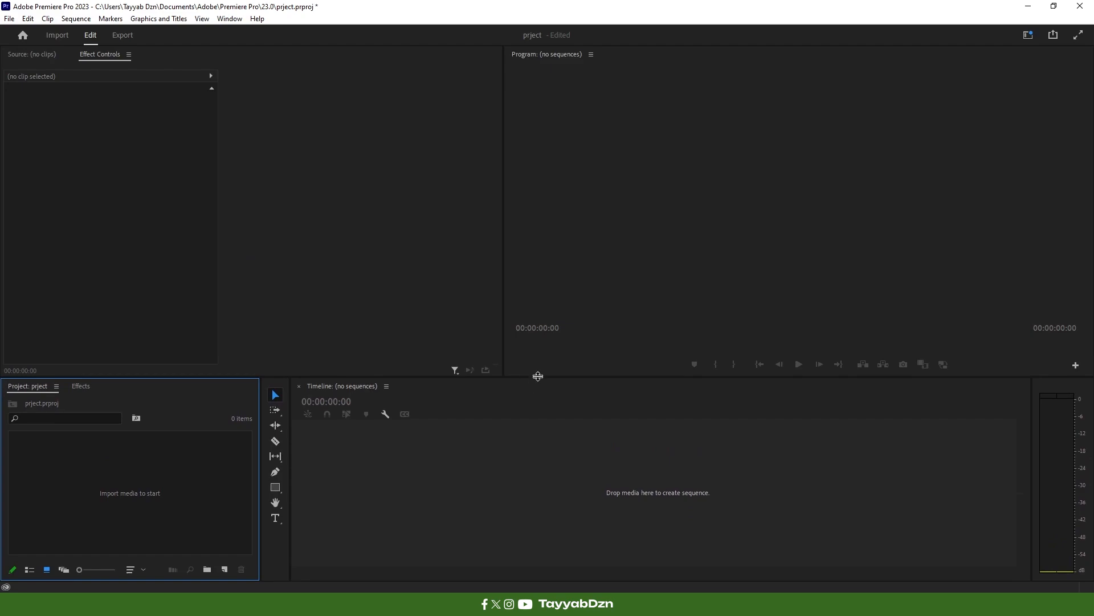
click(94, 604)
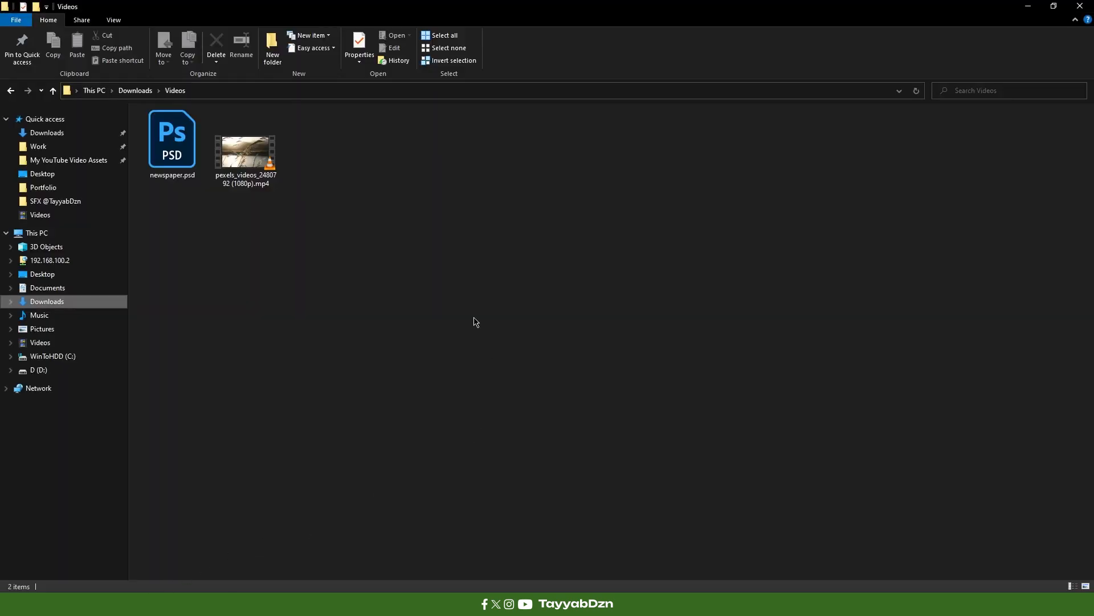
drag(253, 178, 193, 465)
key(alt+Tab)
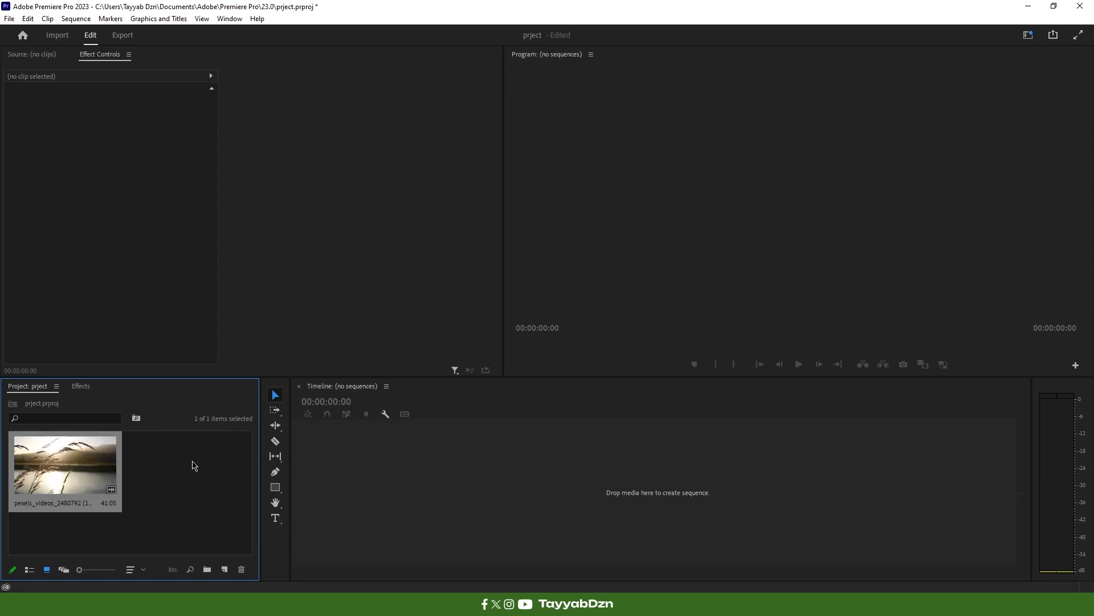
click(809, 280)
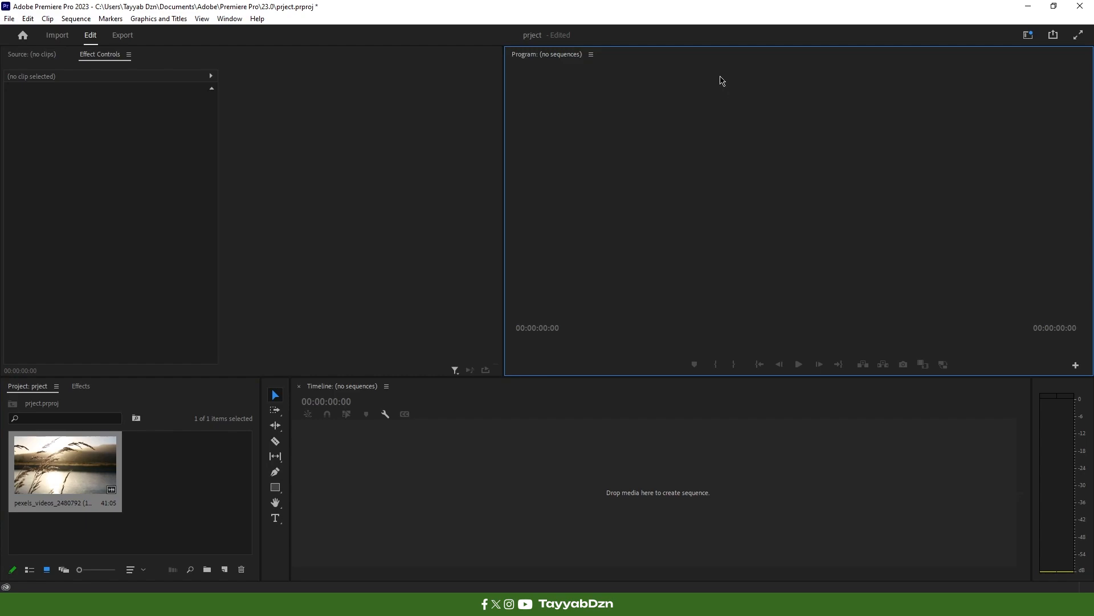
Step: Create a new sequence named Sequence 01 with the DSLR 1080p30 preset
click(174, 459)
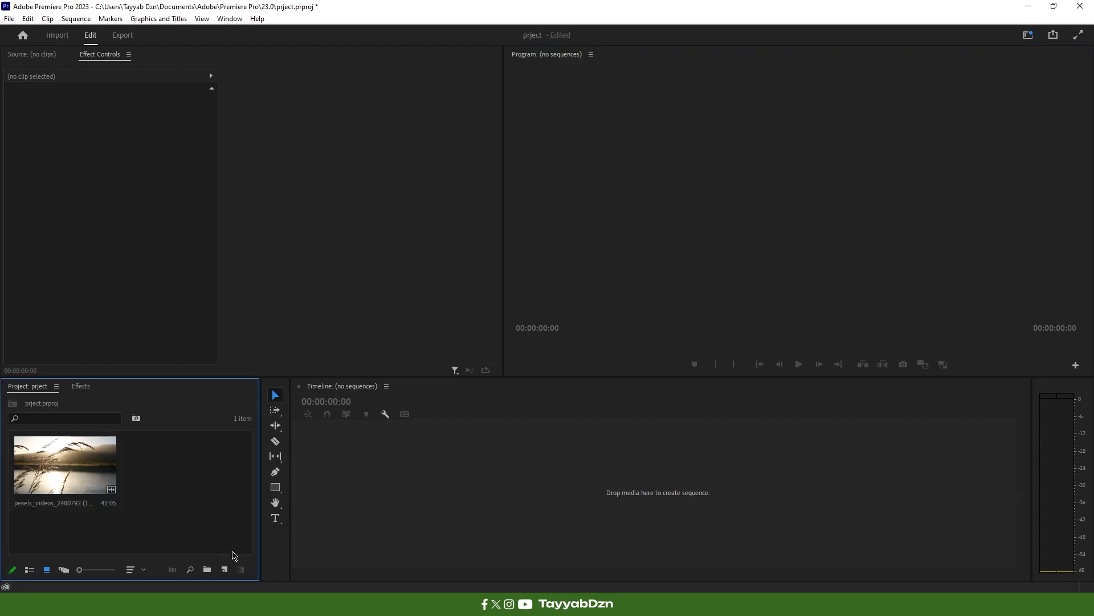
click(225, 569)
click(284, 455)
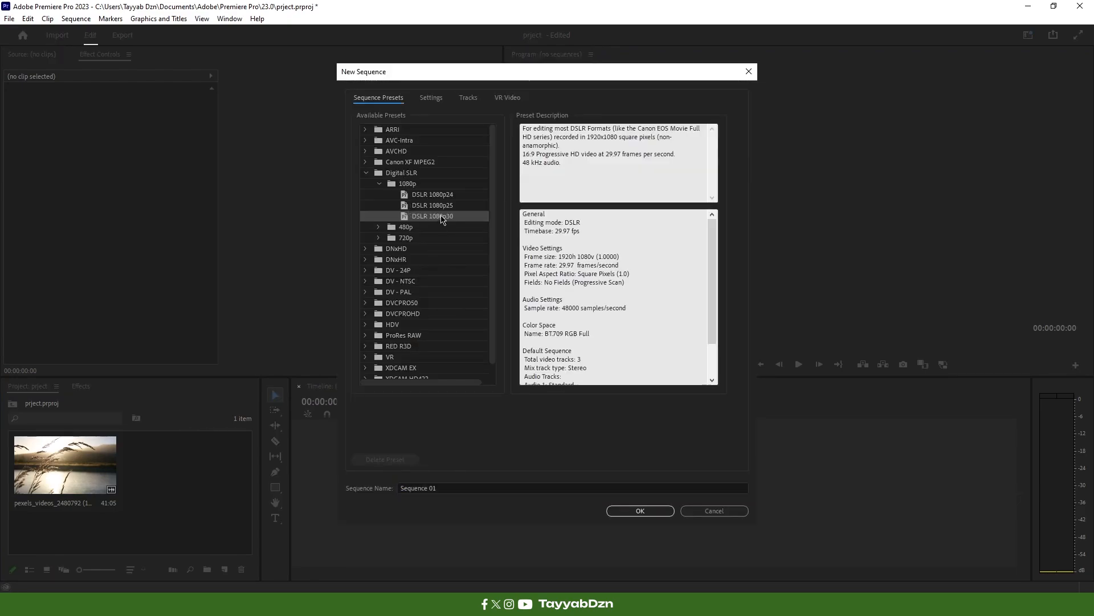
click(619, 512)
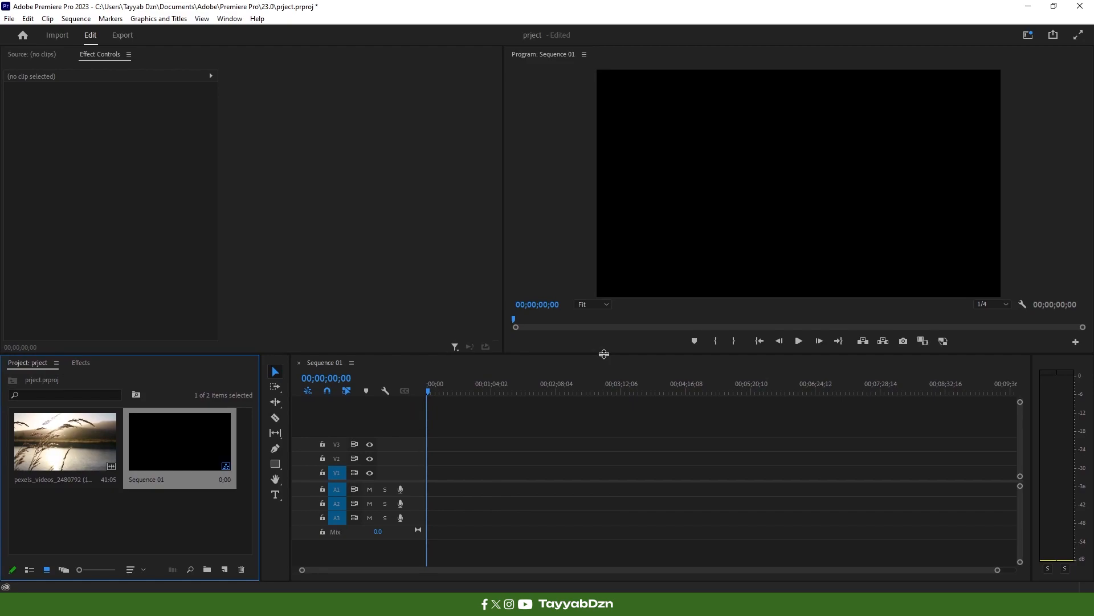
Step: Close the Program Monitor panel
click(352, 362)
click(377, 372)
click(579, 60)
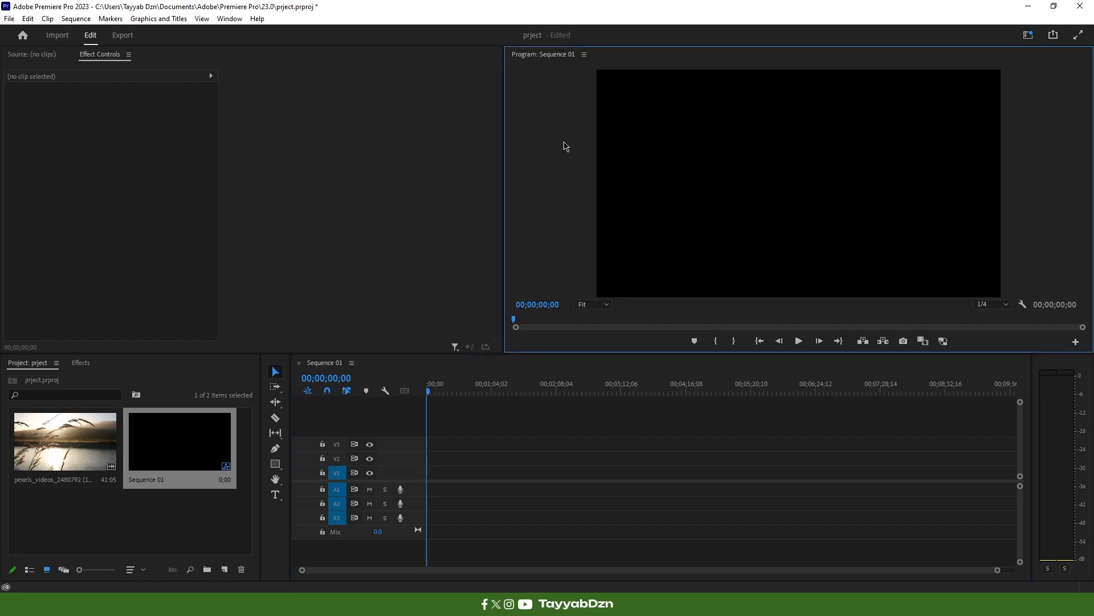
click(584, 55)
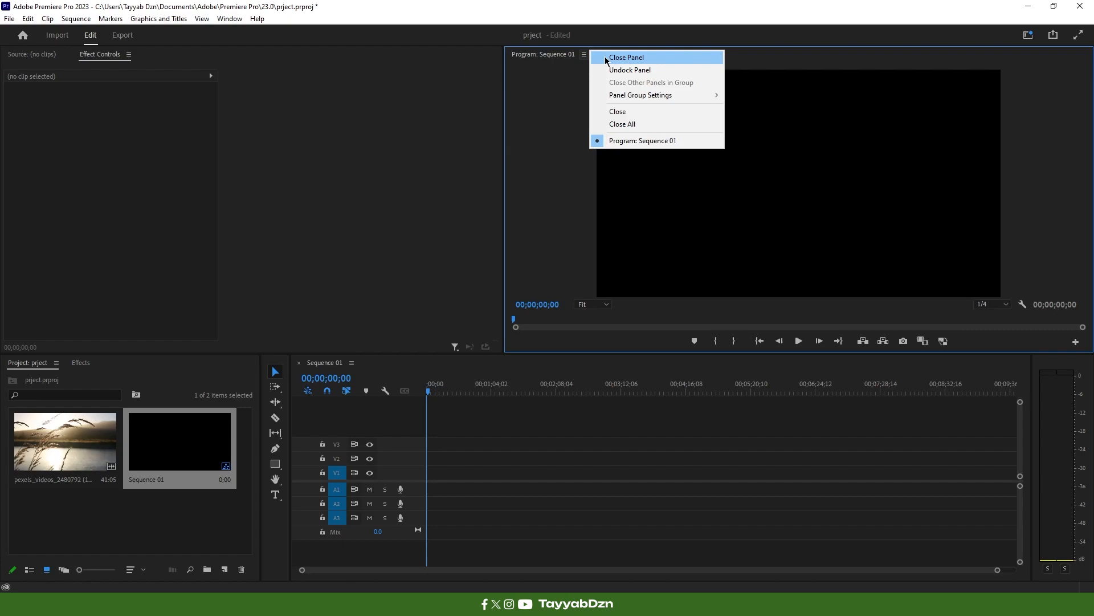
click(606, 57)
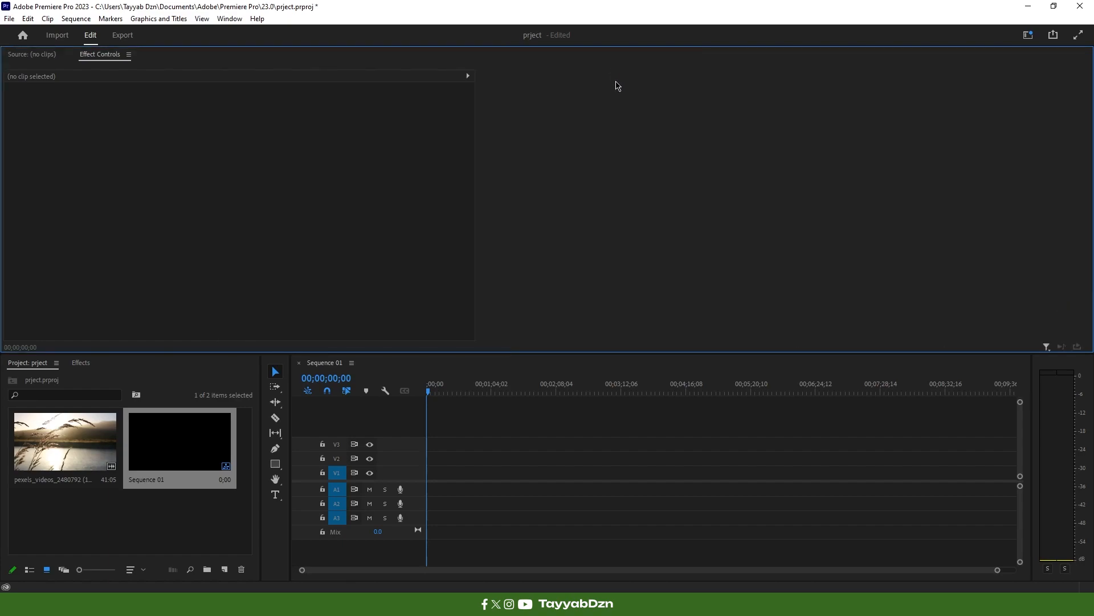
Step: Place the pexels video on tracks V1 and A1 of Sequence 01 and move the playhead to 00;00;42;05
click(192, 456)
drag(65, 441, 456, 472)
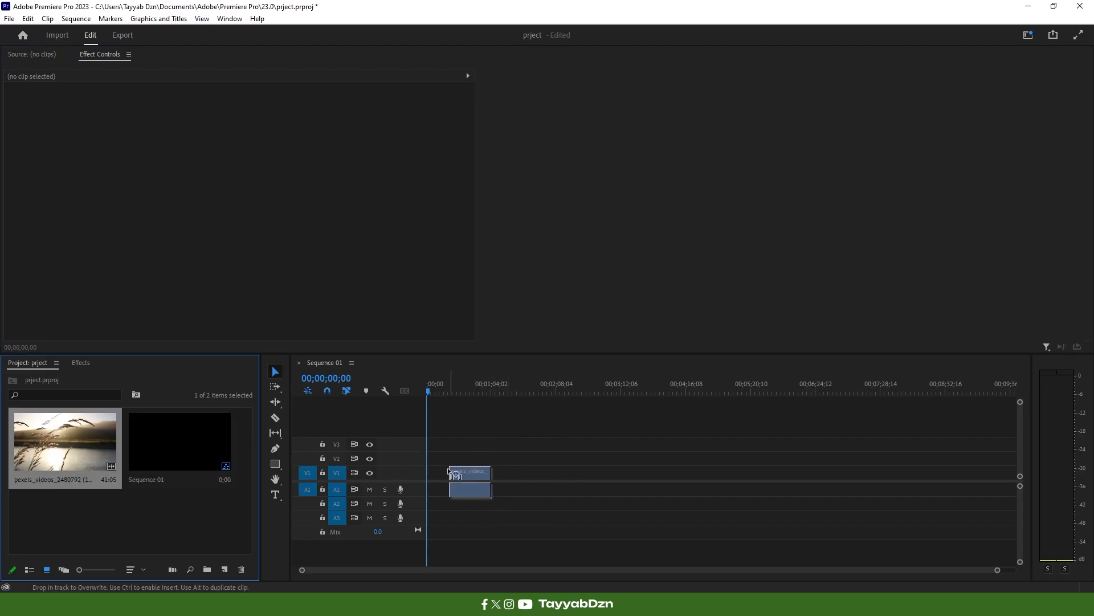
click(631, 322)
click(465, 472)
mouse_move(462, 392)
mouse_down()
mouse_move(478, 392)
mouse_move(469, 392)
mouse_up()
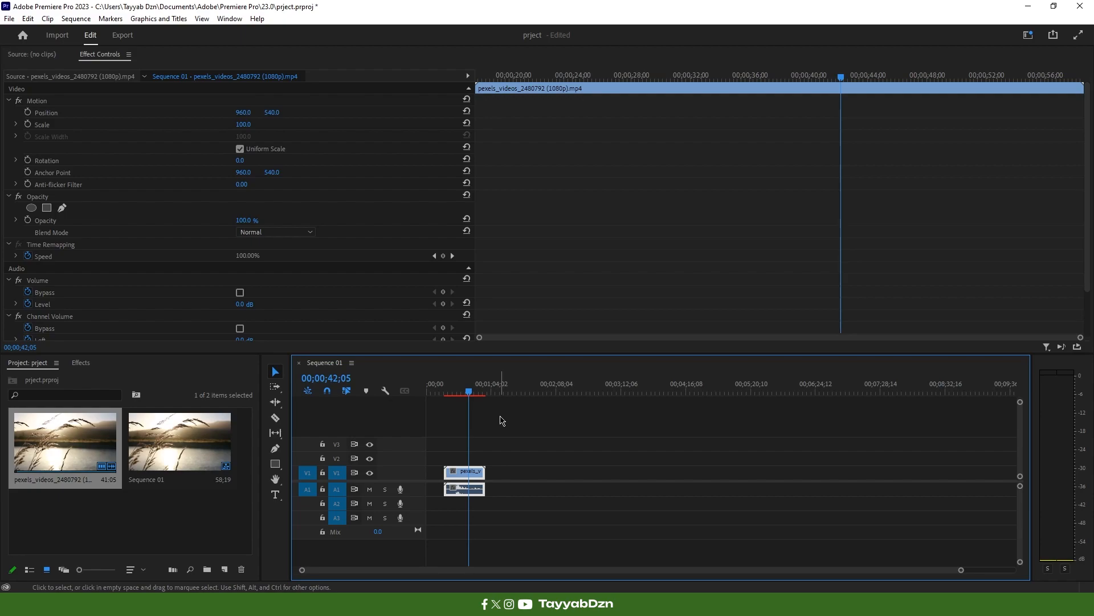
Step: Close the Sequence 01 timeline panel and reset the Editing workspace to its saved layout
click(352, 363)
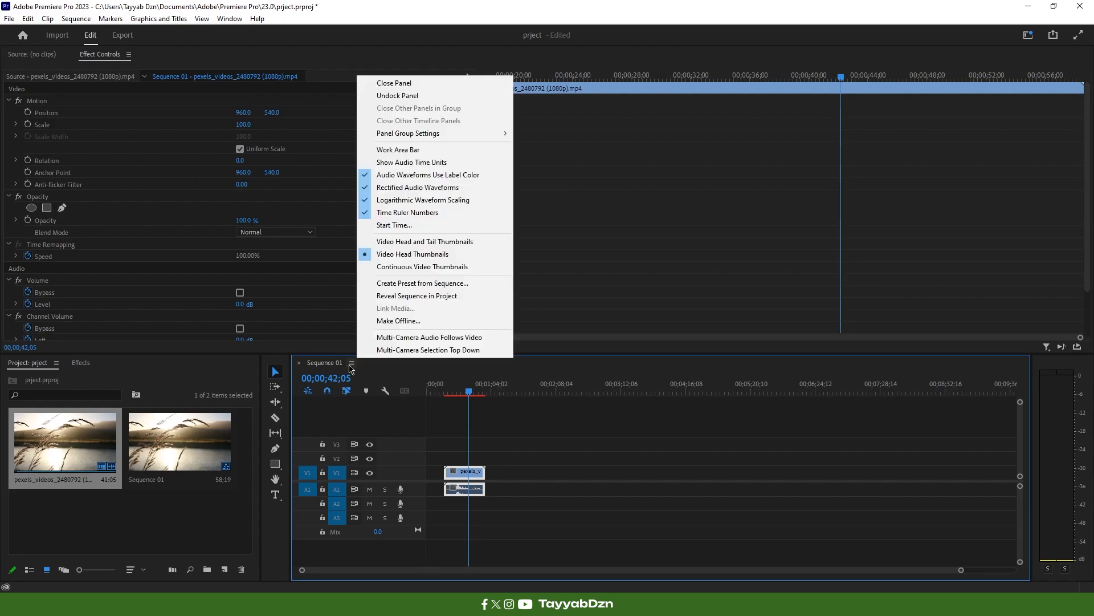
click(399, 84)
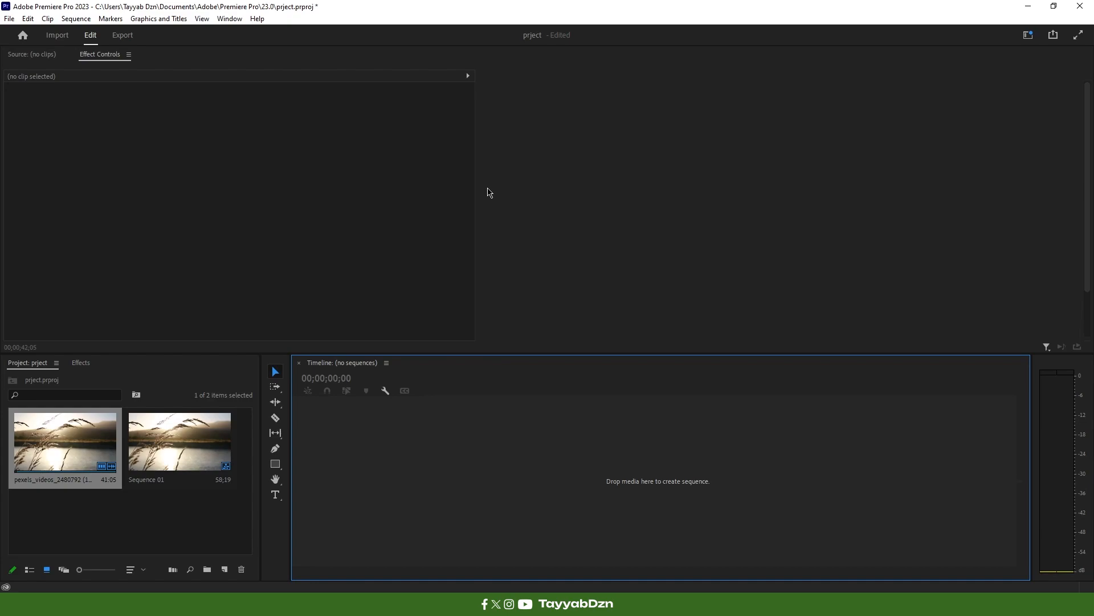
click(231, 19)
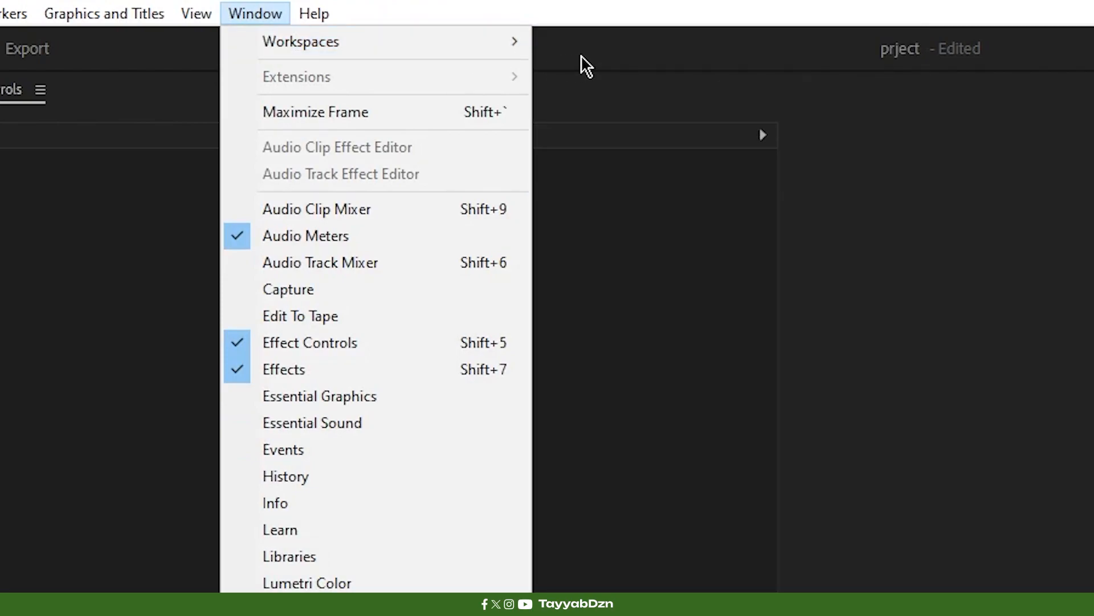
mouse_move(513, 41)
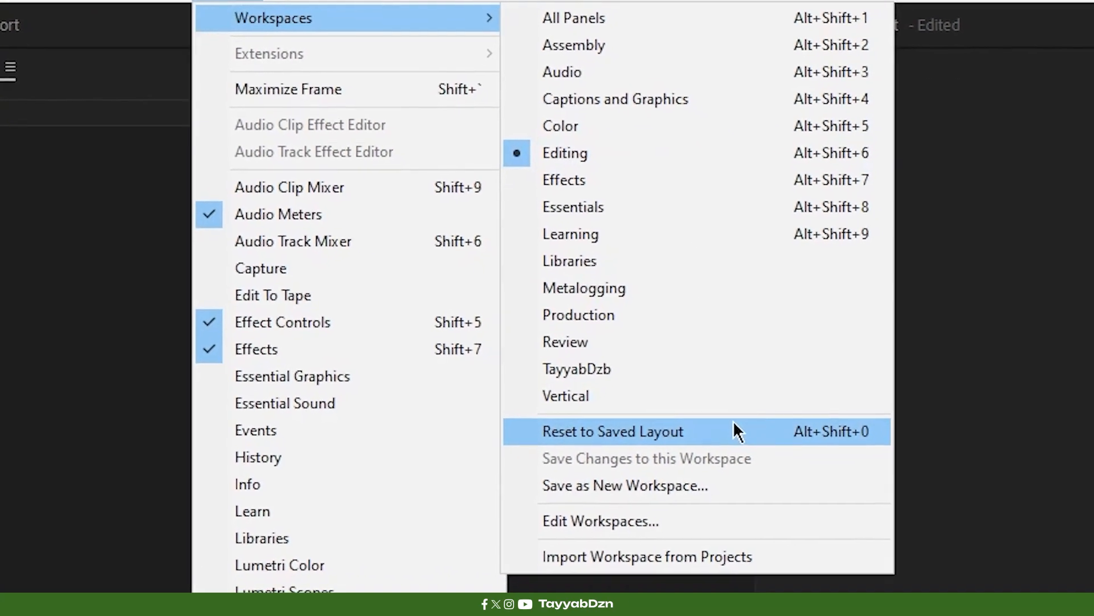
click(734, 424)
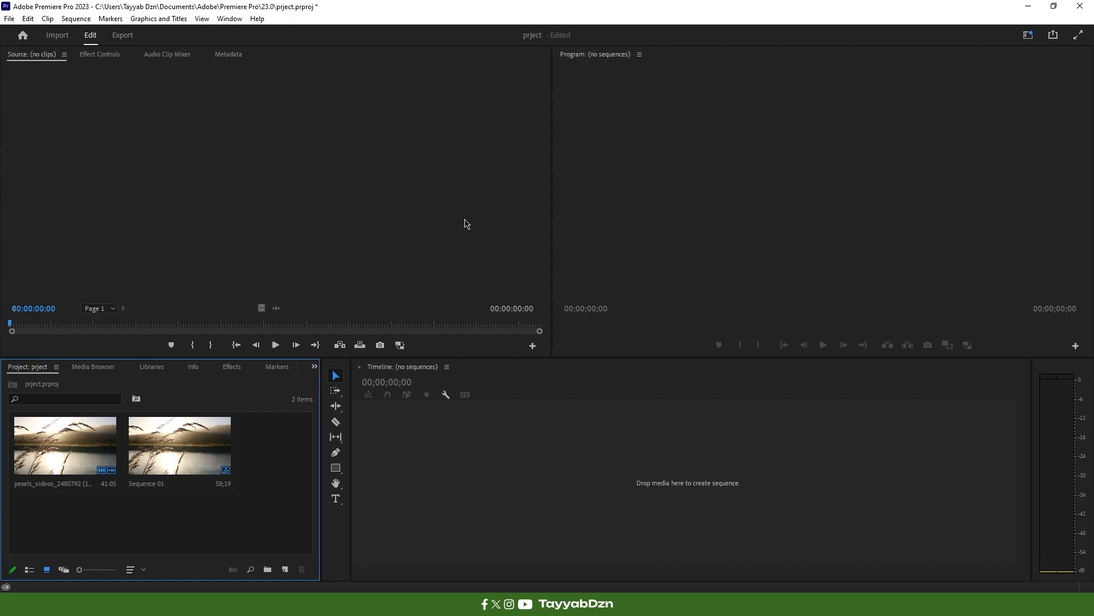
Step: Close the Media Browser, Libraries and Info panels in the Project panel group
click(105, 368)
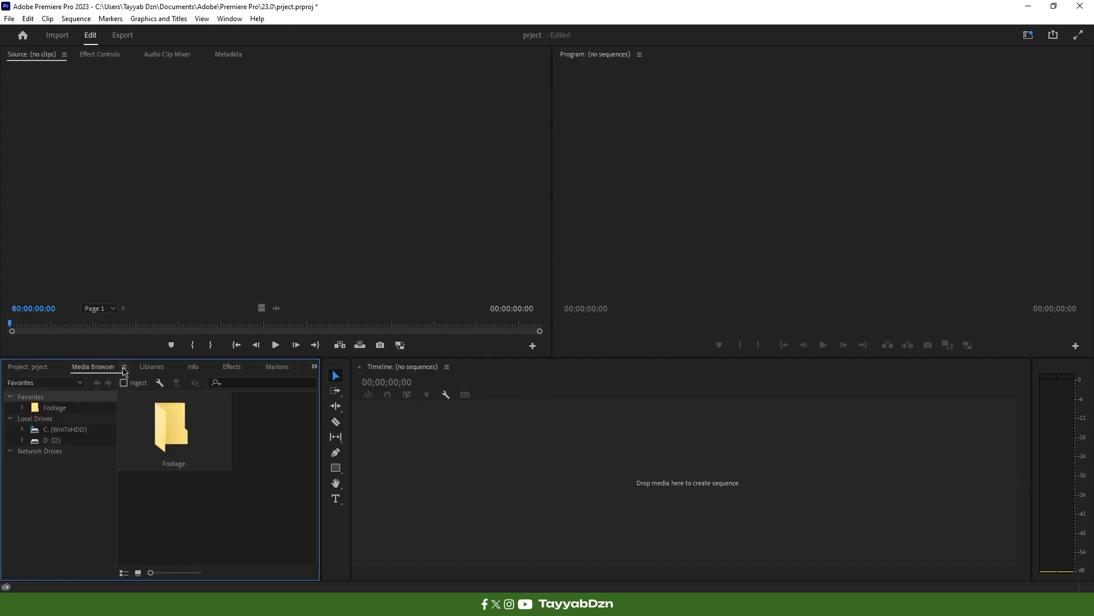
click(124, 368)
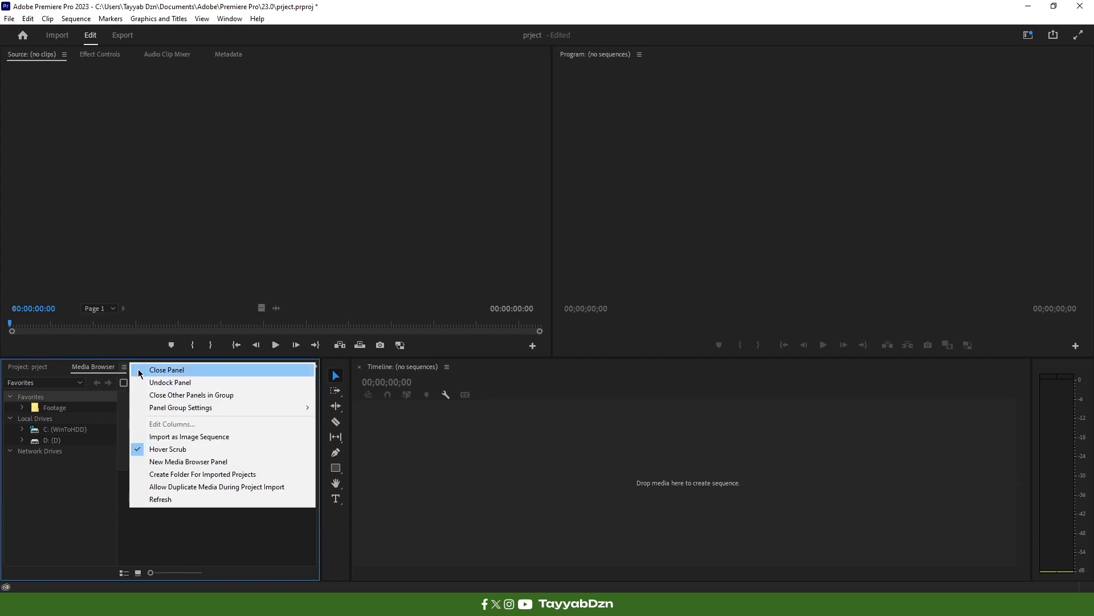
click(140, 373)
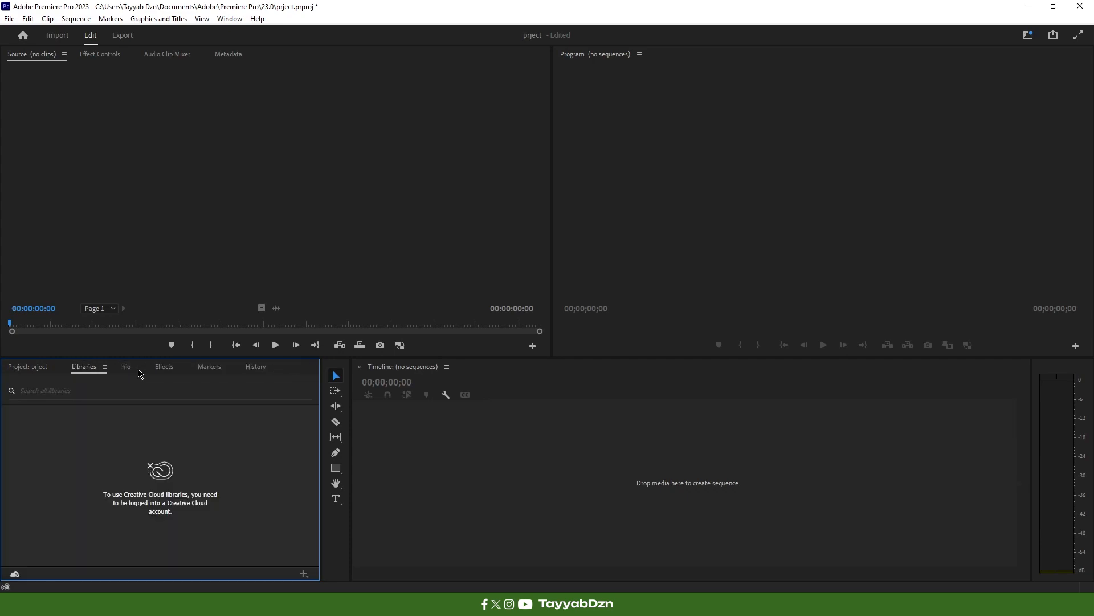
click(106, 368)
click(122, 370)
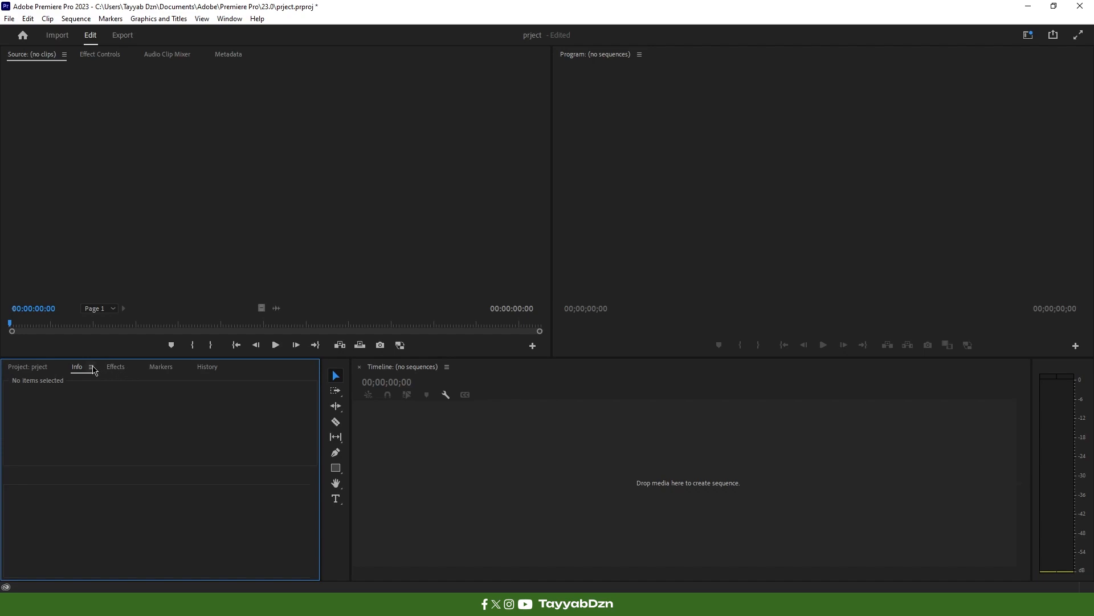
click(92, 367)
click(114, 371)
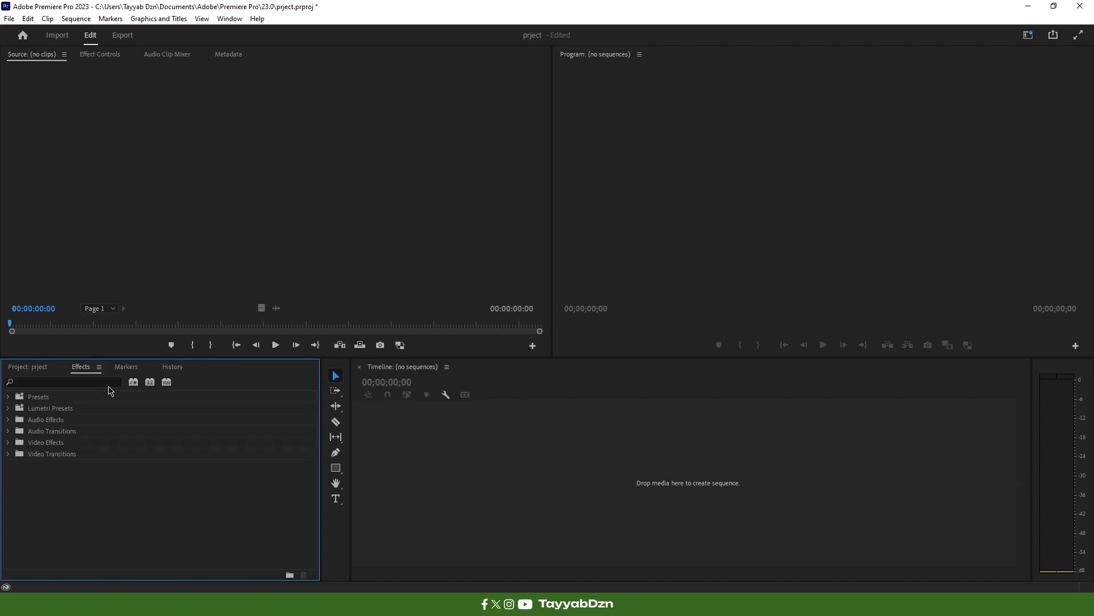
Step: Close the Markers and History panels in the Project panel group
click(118, 367)
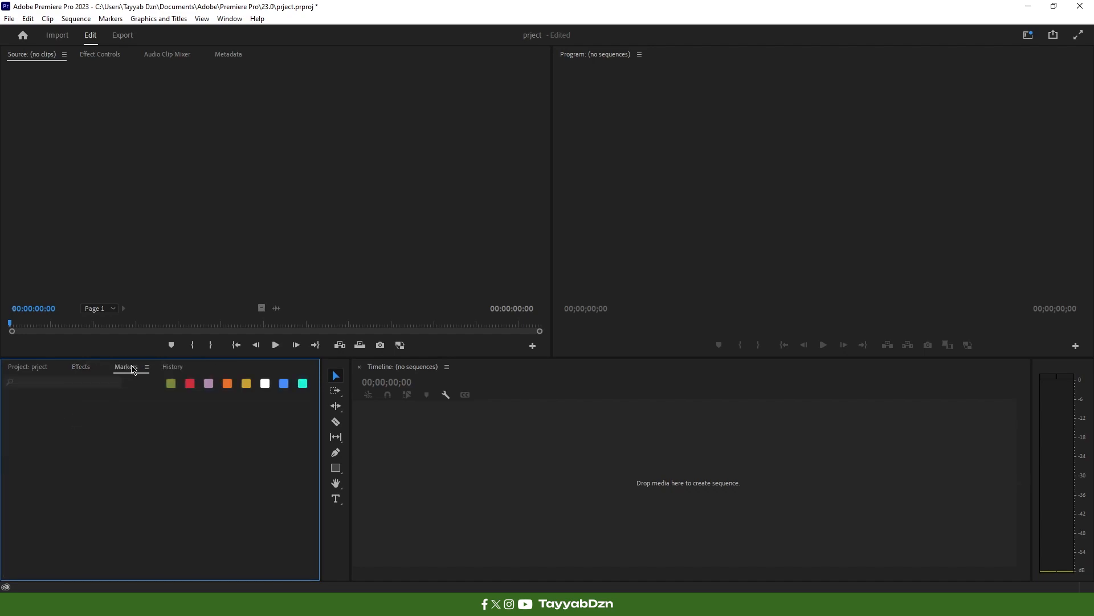
click(147, 371)
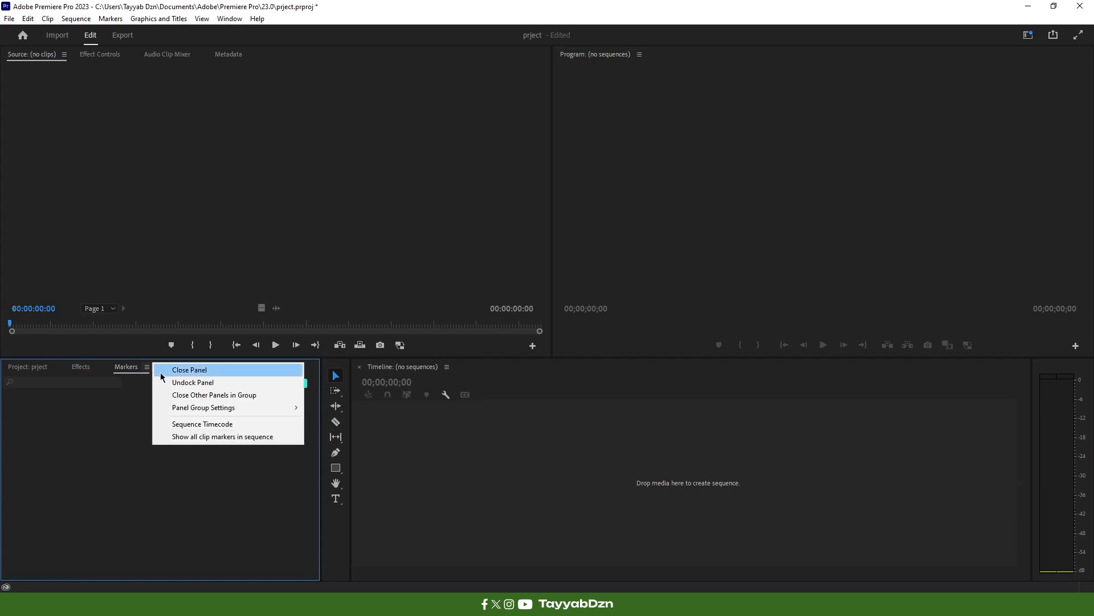
click(167, 371)
click(145, 369)
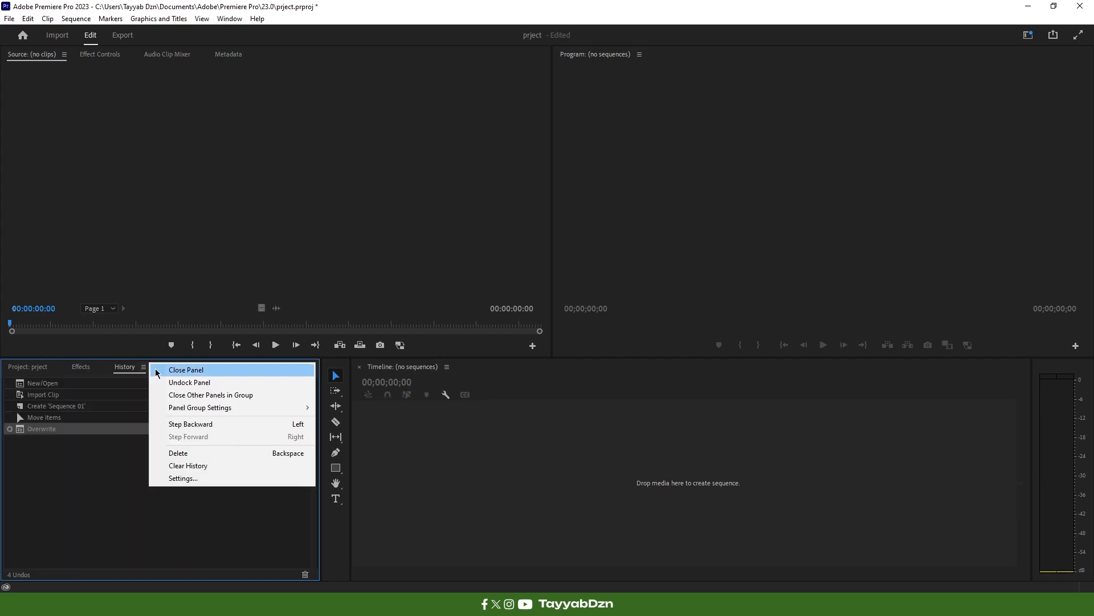
click(158, 370)
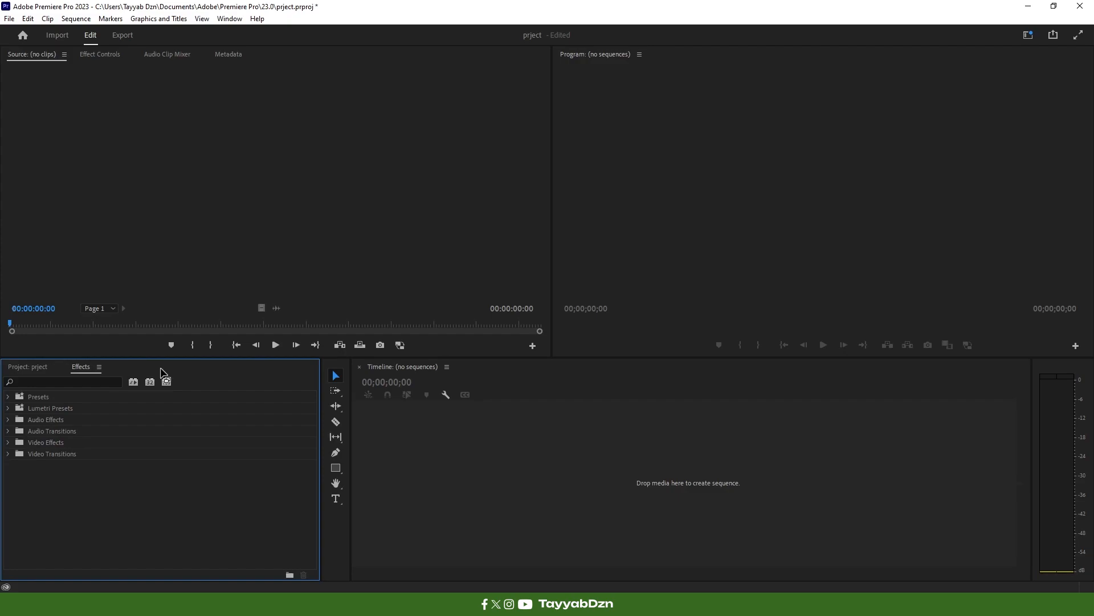
click(225, 21)
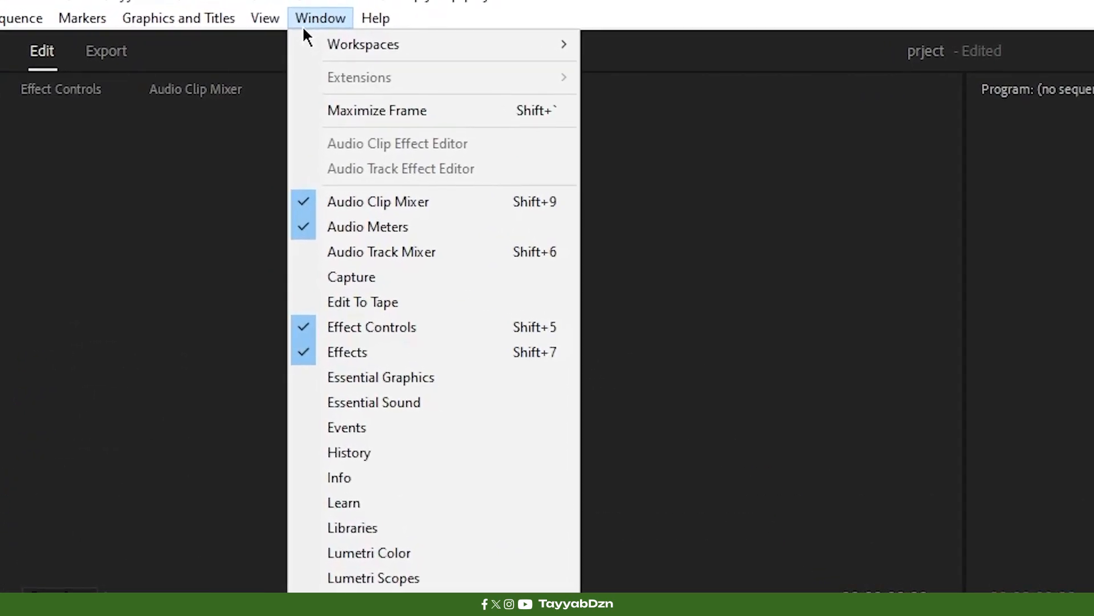
mouse_move(257, 39)
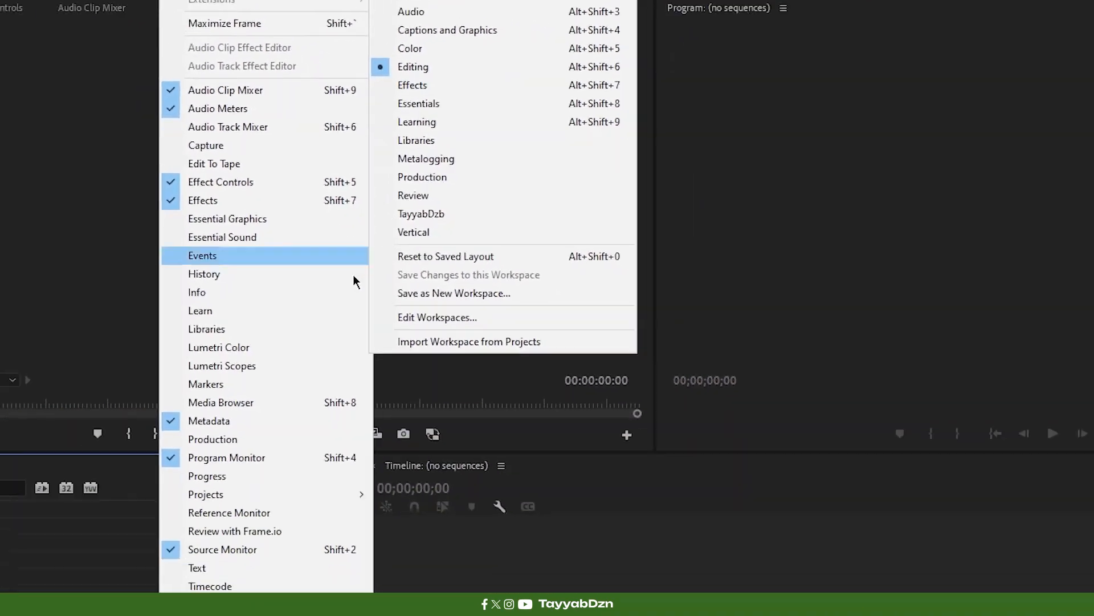
click(144, 513)
Step: Close the Audio Clip Mixer and Metadata panels, with the Project panel and Source Monitor brought to the front of their groups
click(45, 368)
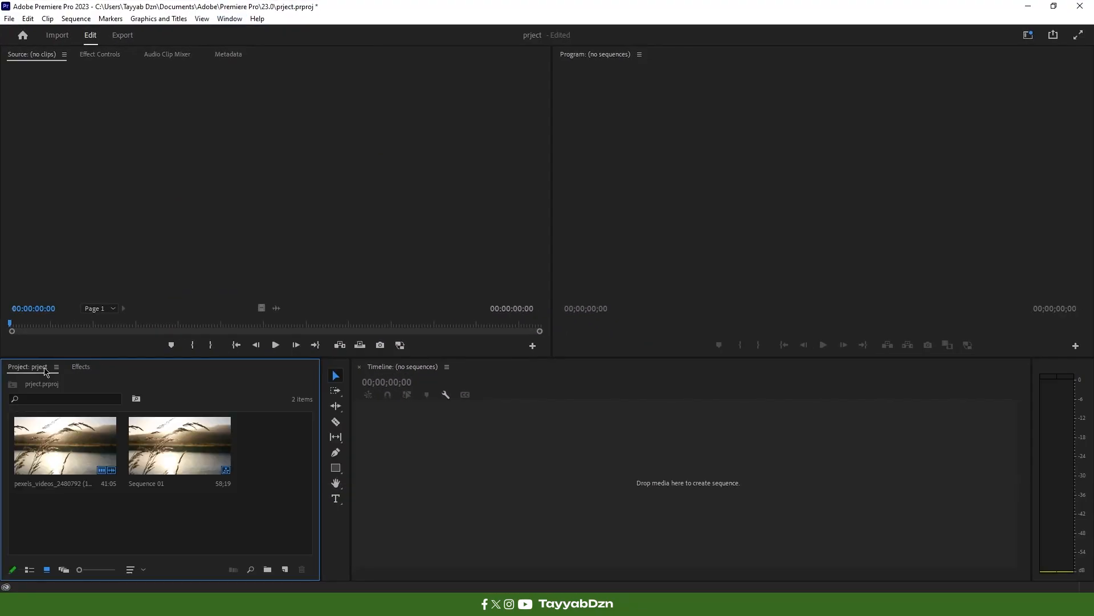
click(113, 55)
click(178, 55)
click(201, 55)
click(234, 58)
click(181, 54)
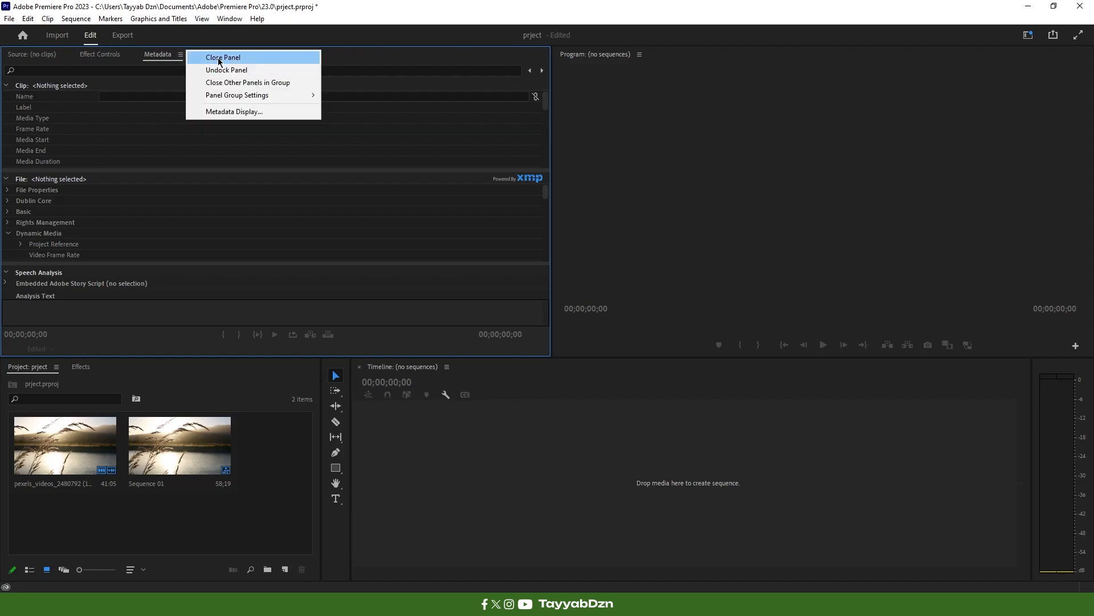
click(218, 59)
click(52, 57)
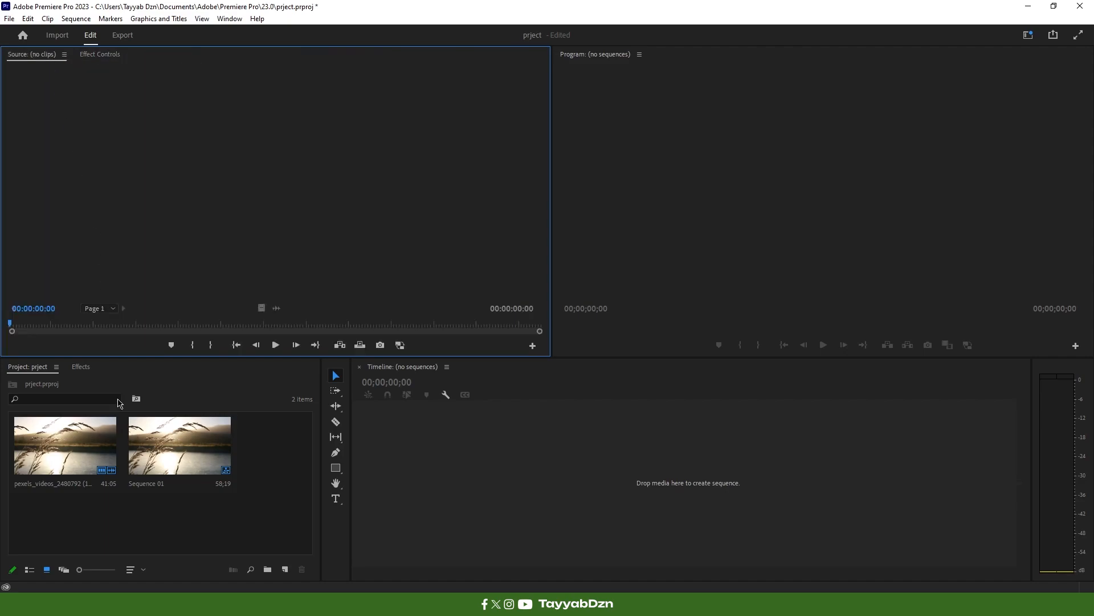
Step: Open the pexels clip in the Source Monitor and load Sequence 01, with the timeline clip's properties shown in Effect Controls
double_click(66, 445)
double_click(180, 449)
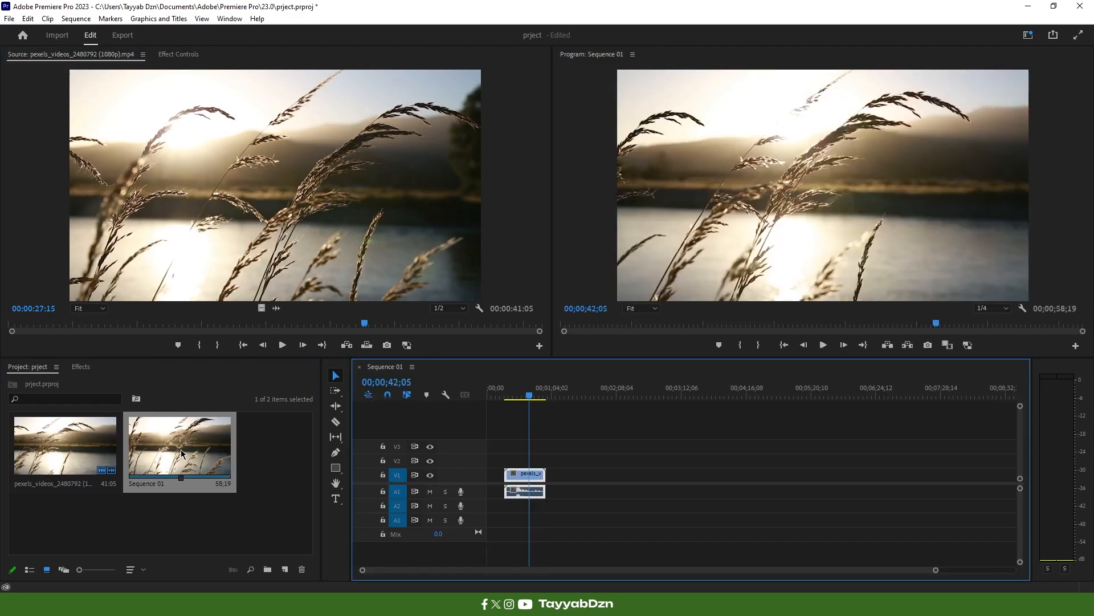
click(178, 55)
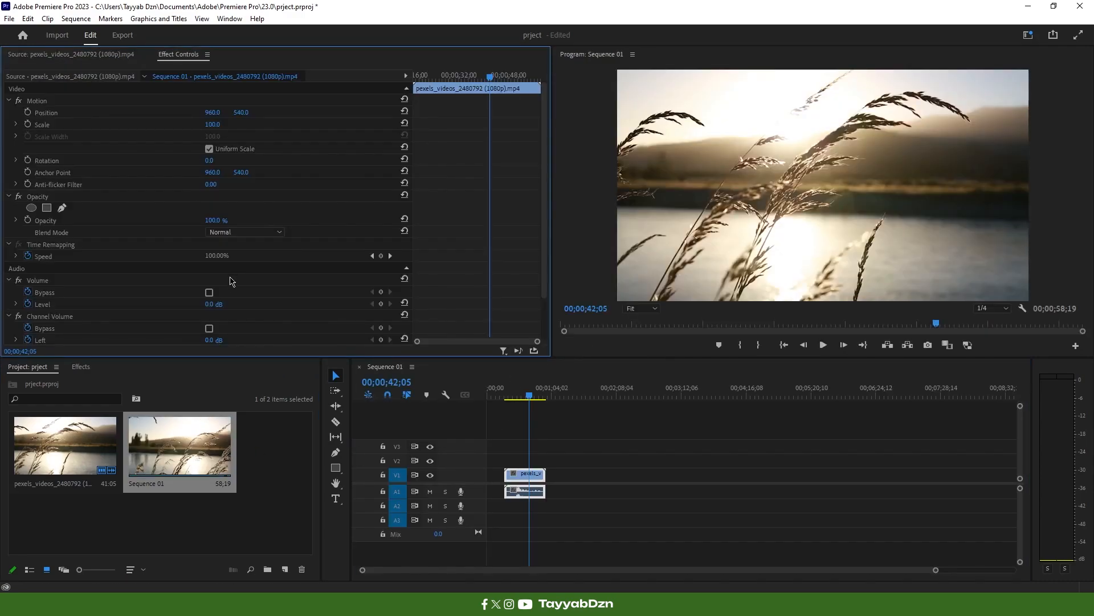
click(115, 54)
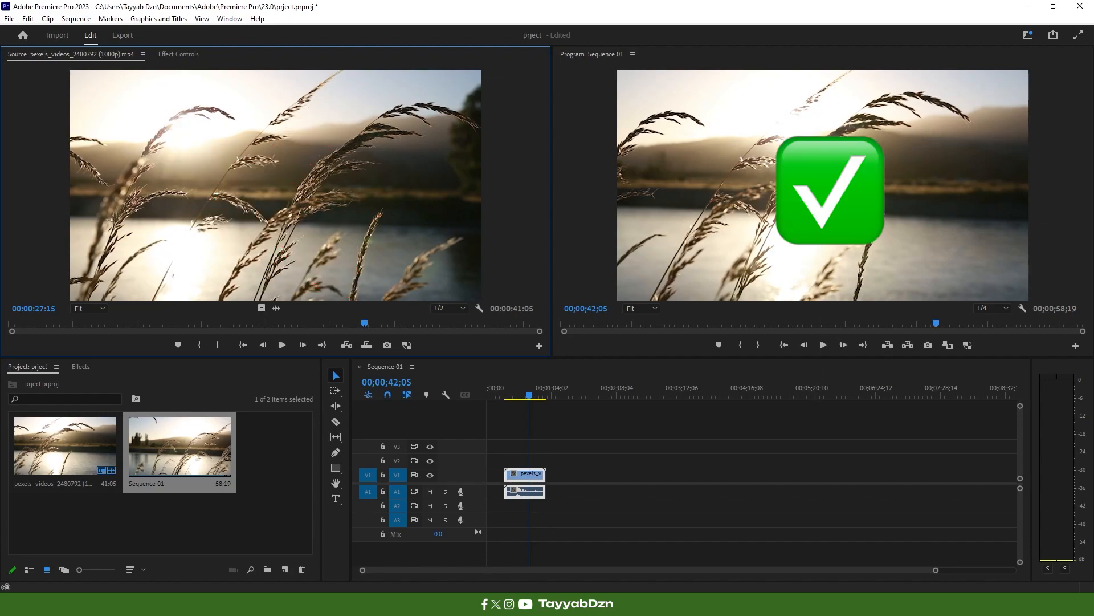
click(181, 55)
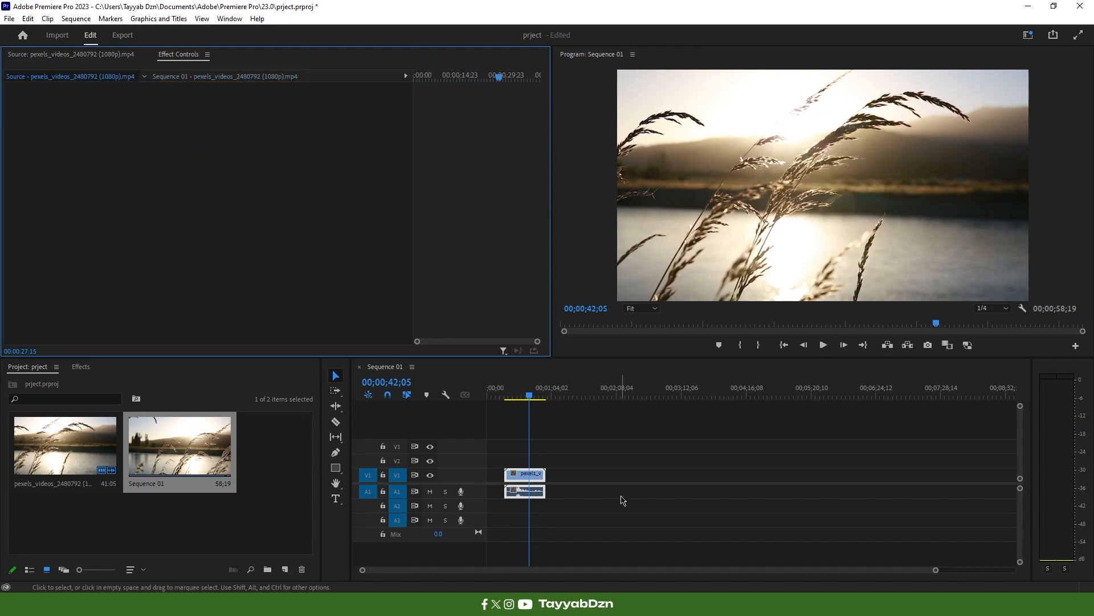
click(523, 475)
click(191, 61)
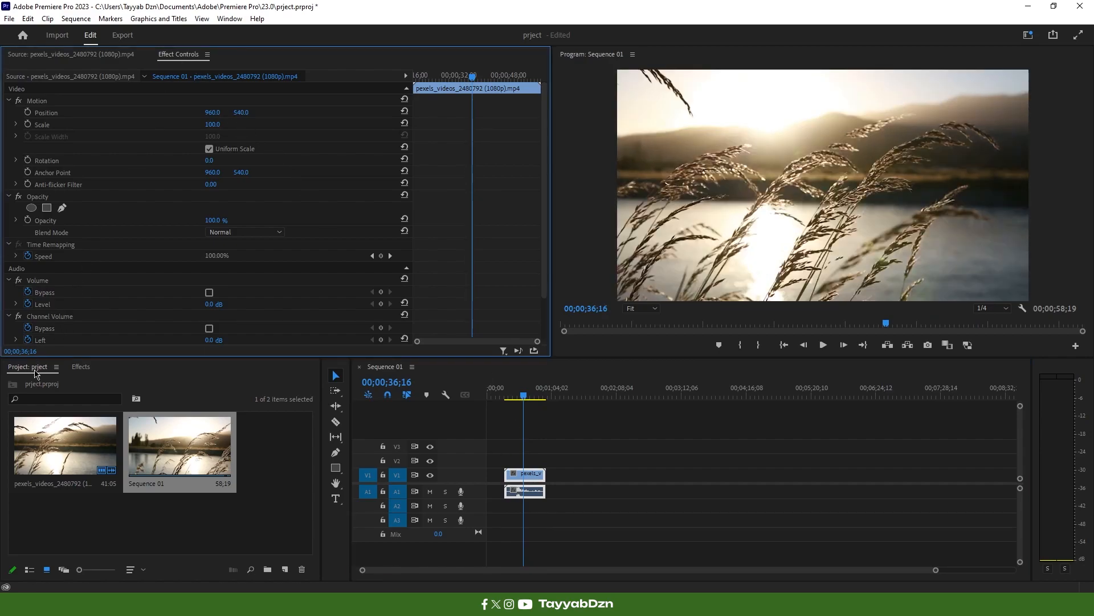
Step: Delete the empty gap before the clip in Sequence 01 so the clip starts at 00;00;00;00
click(495, 473)
key(Delete)
scroll(495, 456, up, 6)
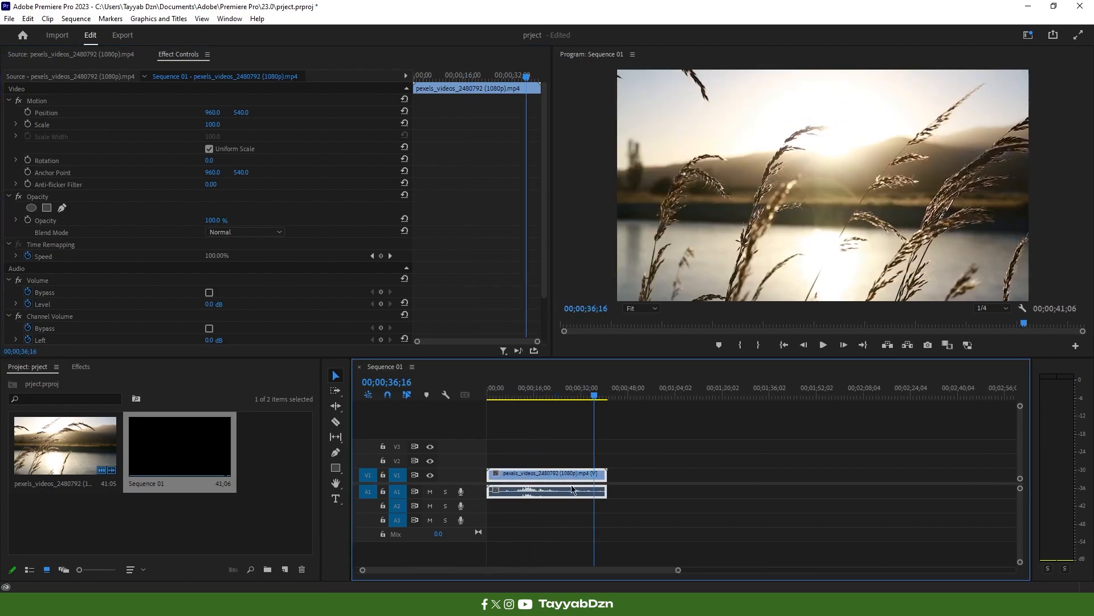
Step: Move the playhead to 00;00;07;09 and widen the keyframe timeline area in Effect Controls
click(540, 393)
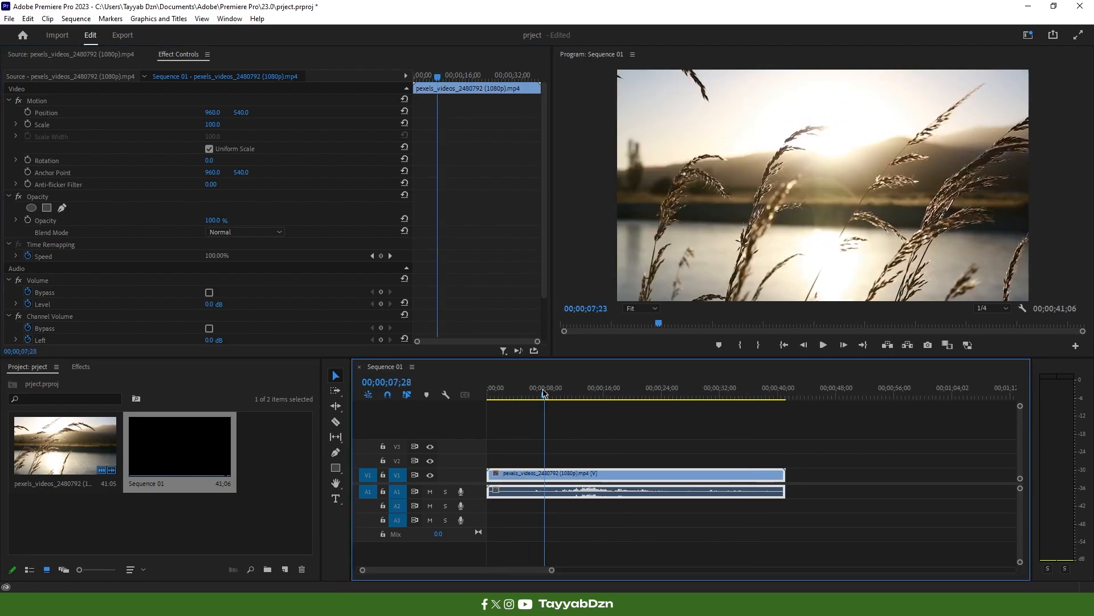
click(612, 421)
click(598, 475)
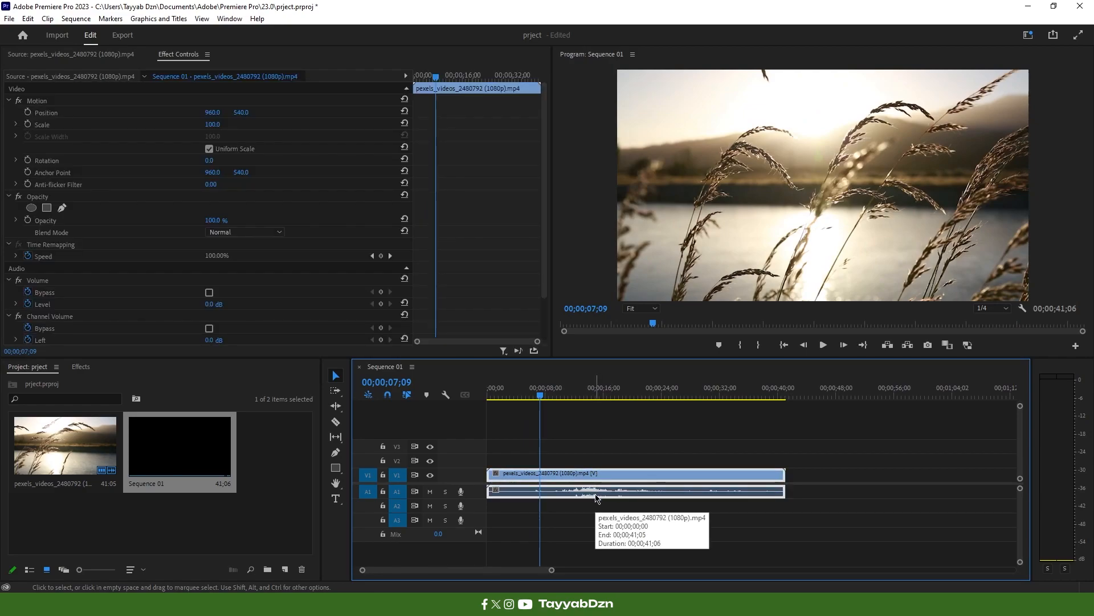
drag(414, 229, 323, 231)
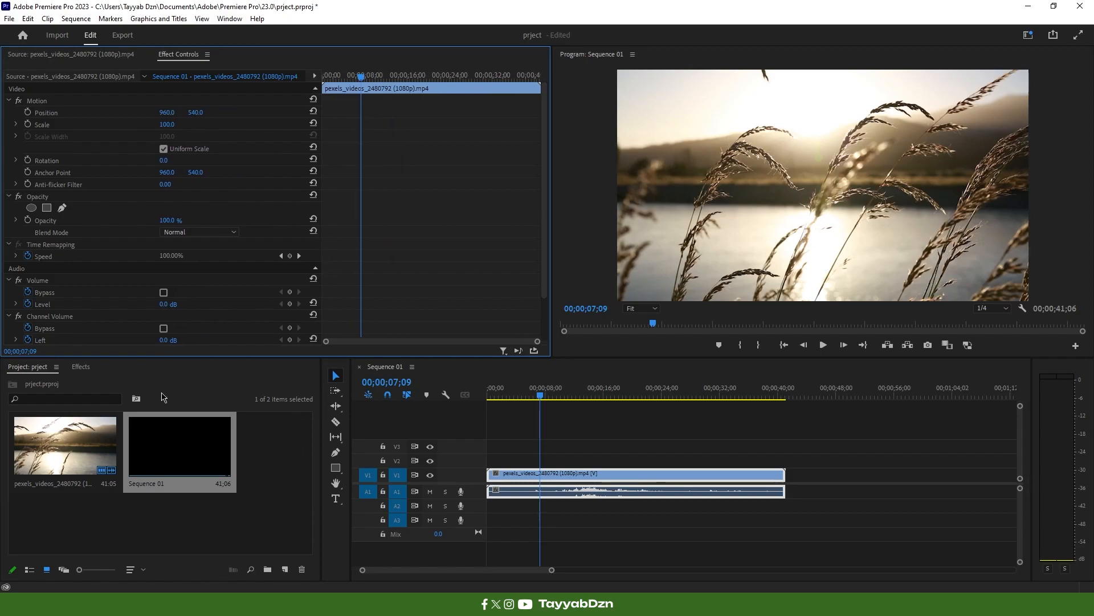
Step: Examine the effect categories in the Effects panel, including the Dissolve transitions under Video Transitions
click(80, 369)
click(78, 382)
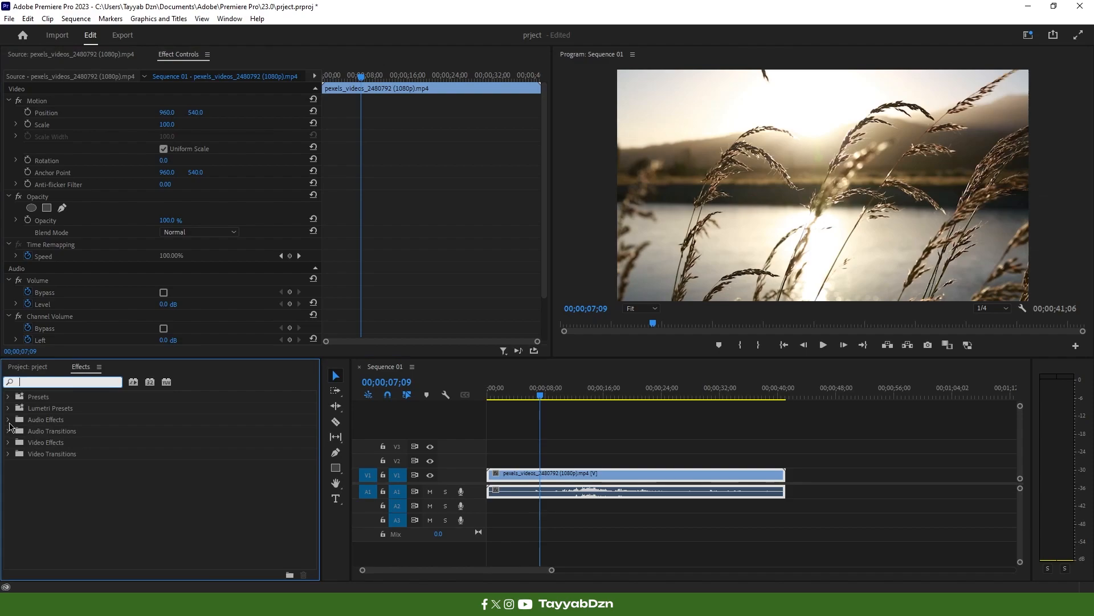
click(9, 454)
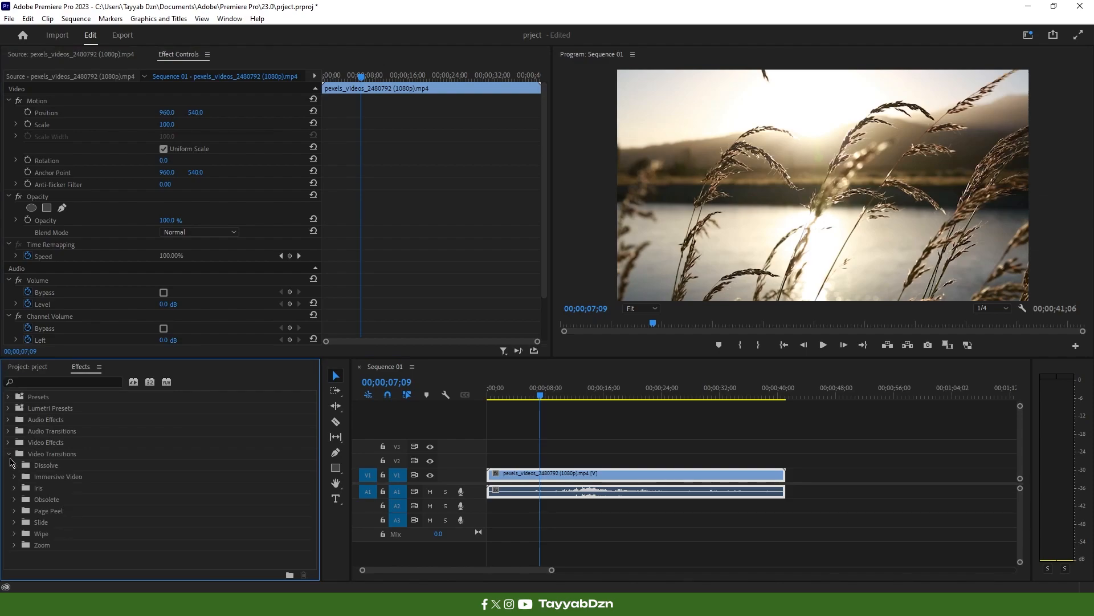
click(14, 465)
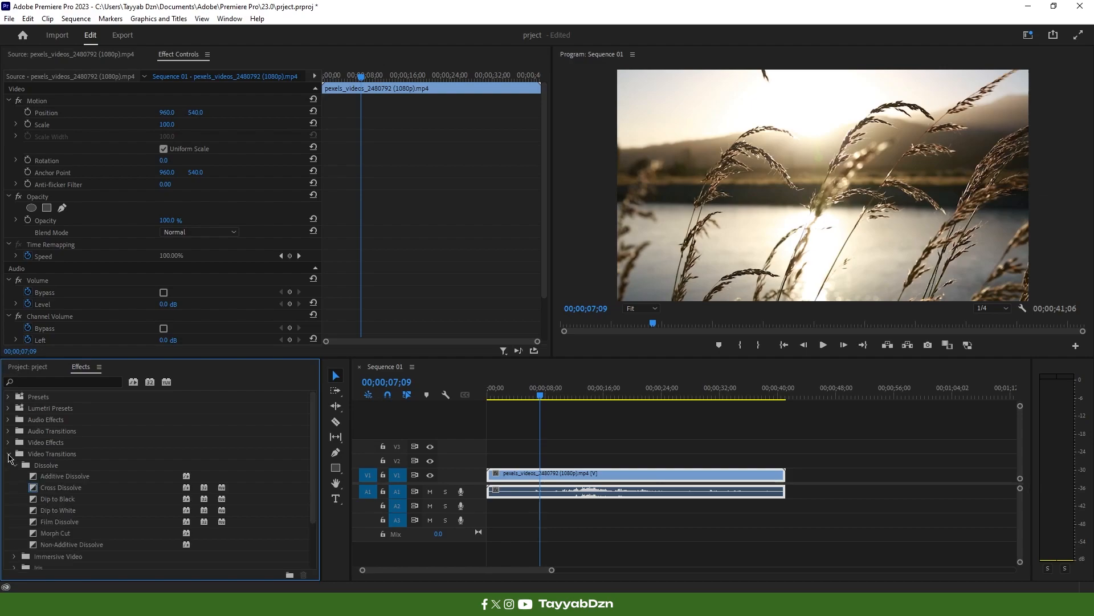
click(9, 455)
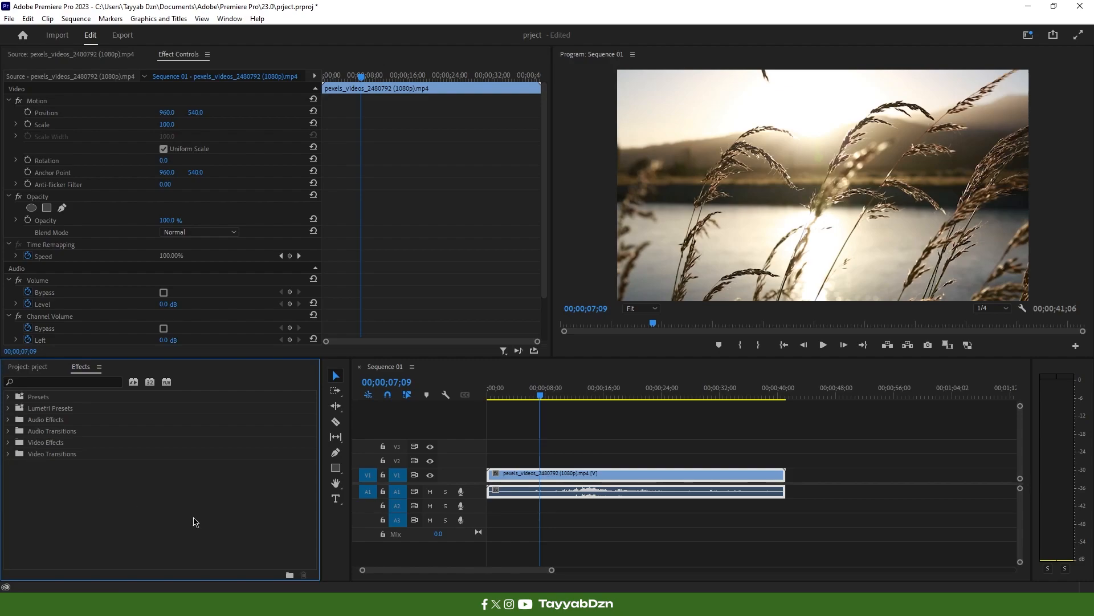
Step: Search the effects for "blur" and select Gaussian Blur under Blur & Sharpen in Video Effects
click(47, 380)
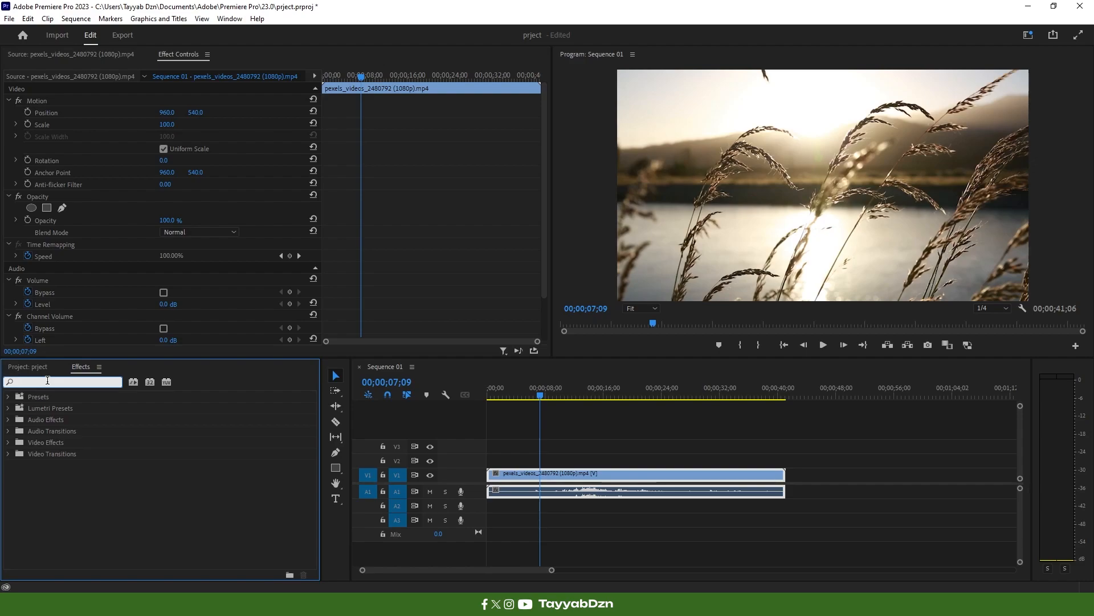
text(blur)
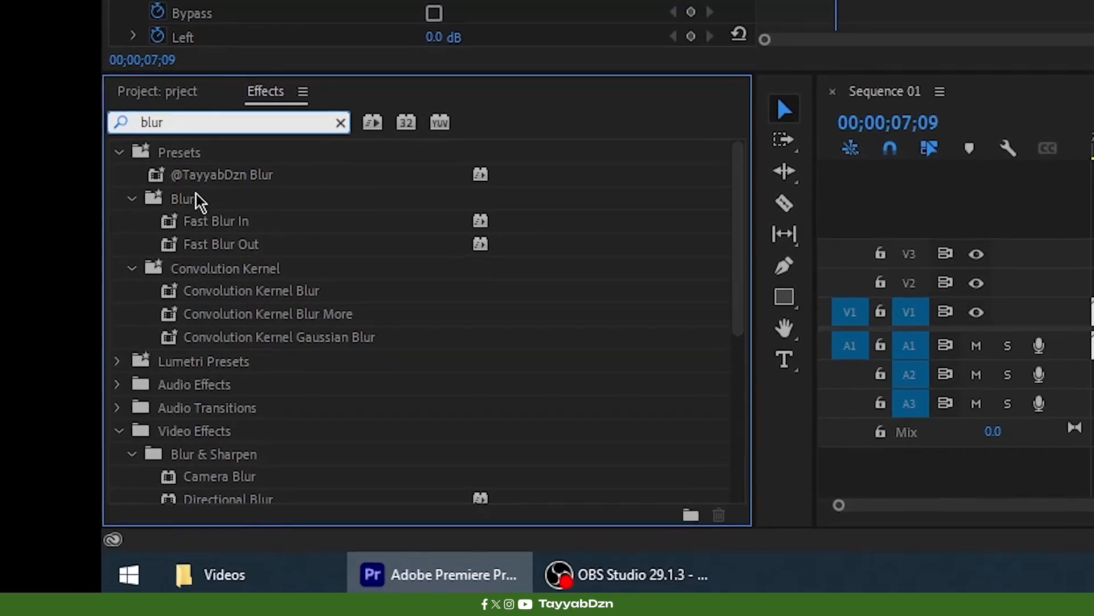
scroll(290, 202, down, 5)
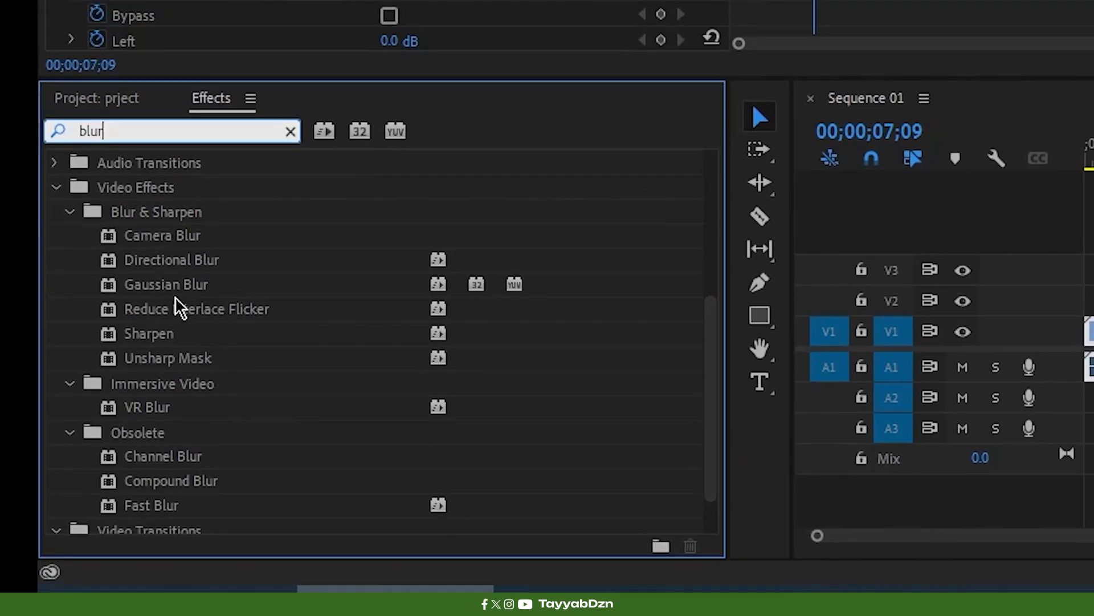
click(167, 285)
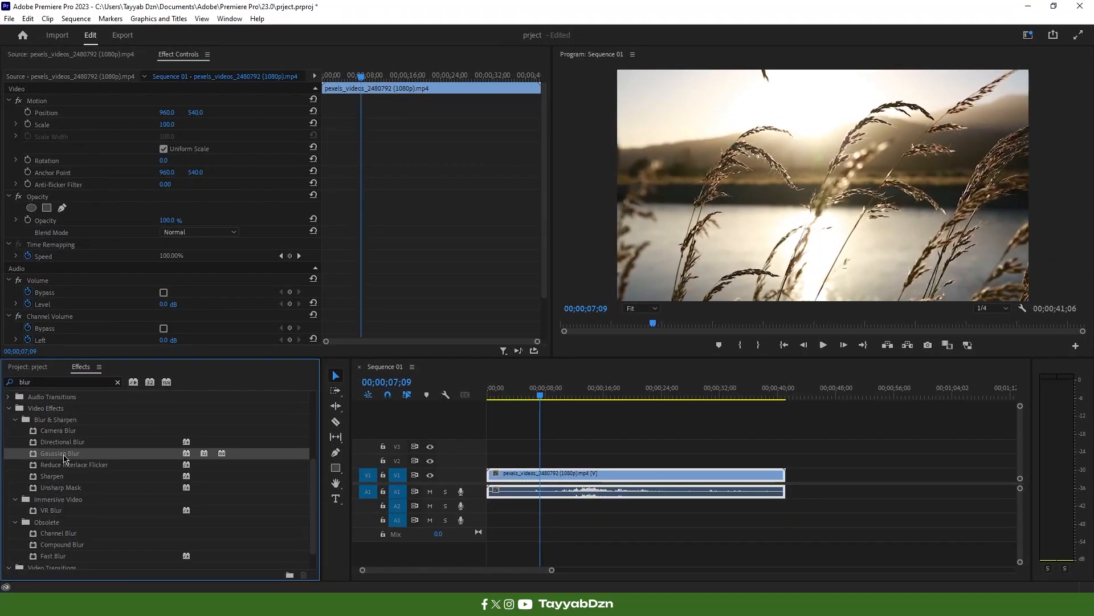
Step: Try Gaussian Blur on the V1 clip, undo it, and look through the clip's remaining effect properties
drag(64, 458, 584, 482)
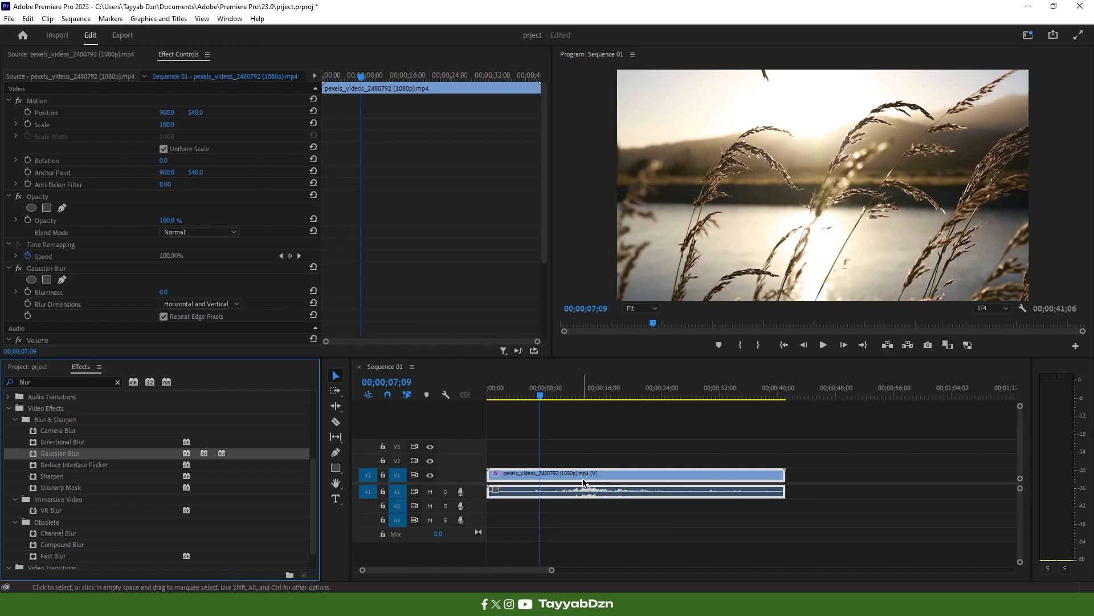
key(ctrl+z)
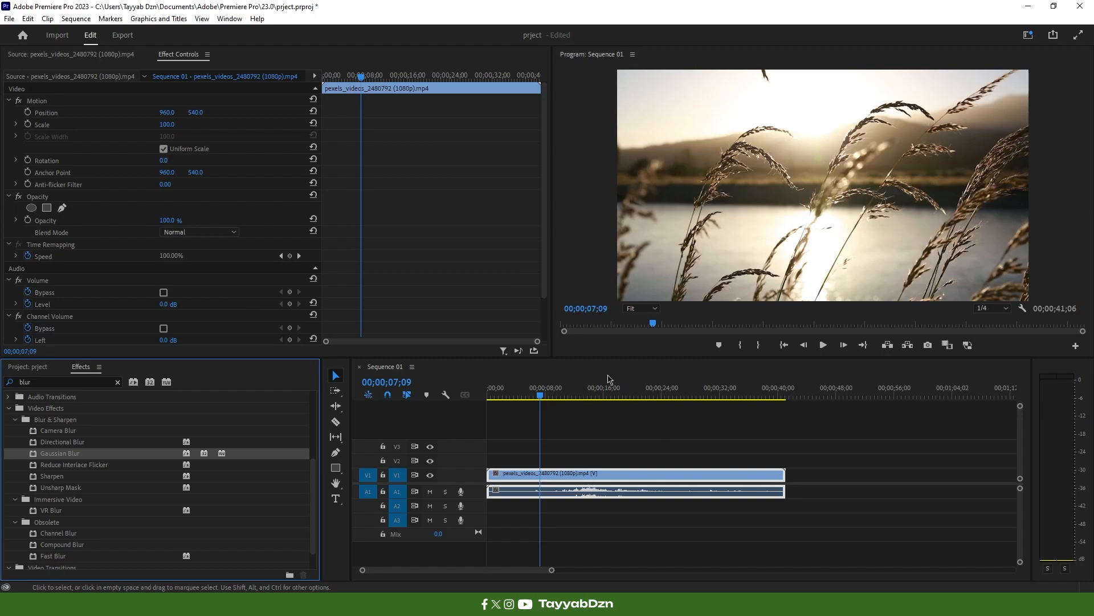
drag(546, 161, 546, 198)
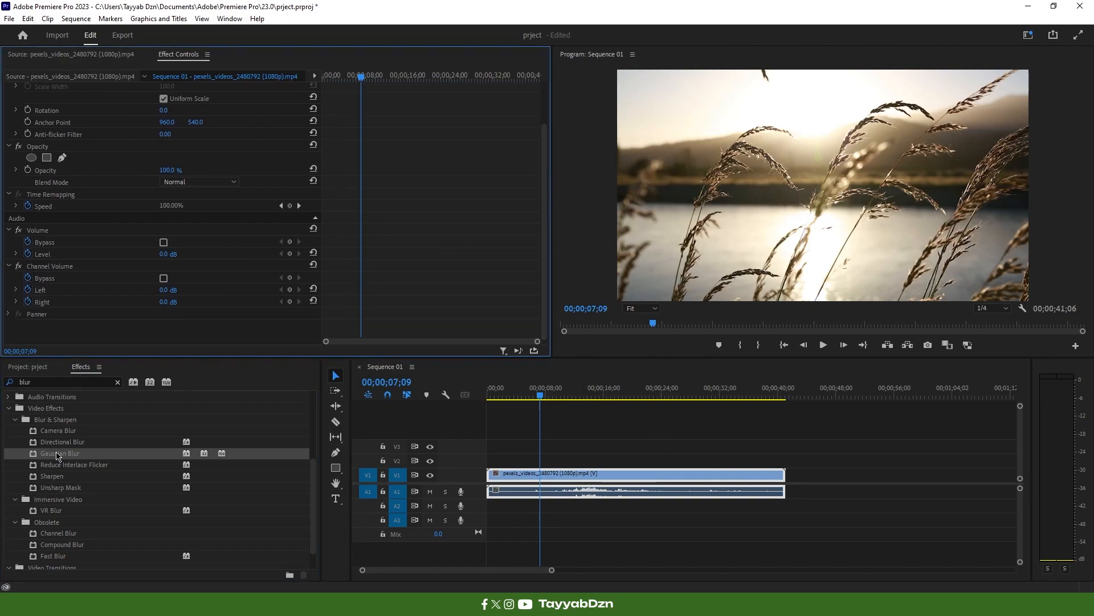
Step: Apply Gaussian Blur to the V1 clip with Blurriness 70 and preview it around 00;00;07;04
drag(57, 455, 568, 474)
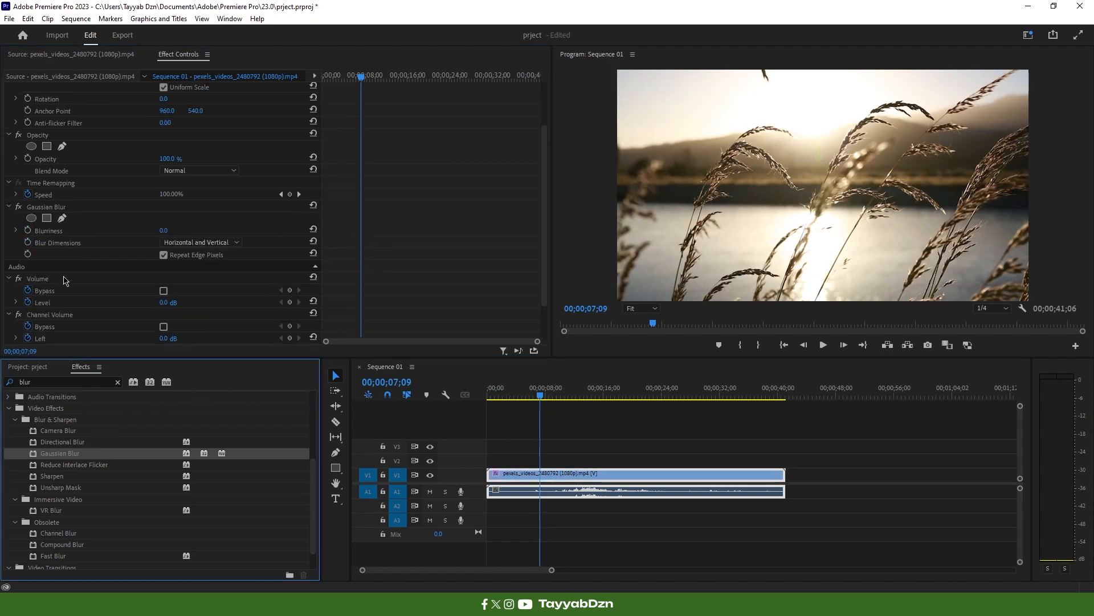
click(51, 207)
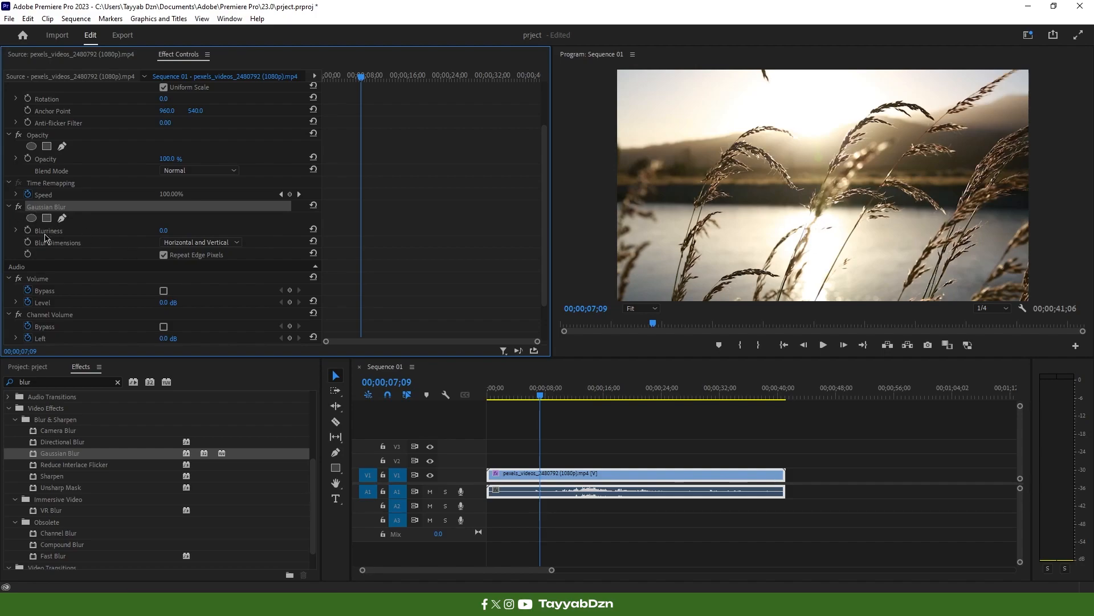
drag(167, 234, 169, 238)
click(167, 230)
text(70)
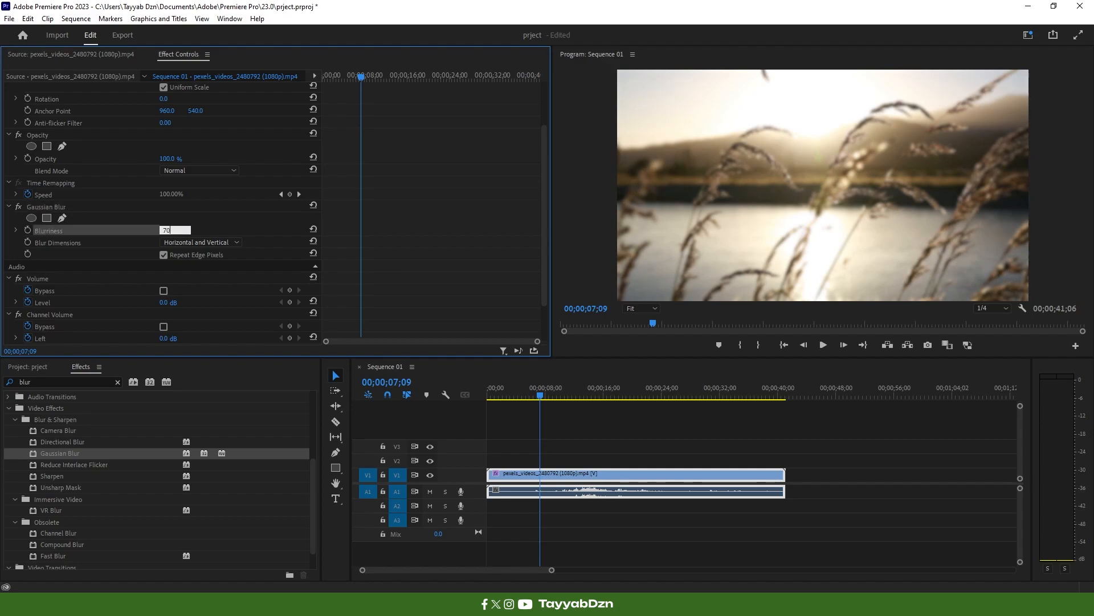
key(Return)
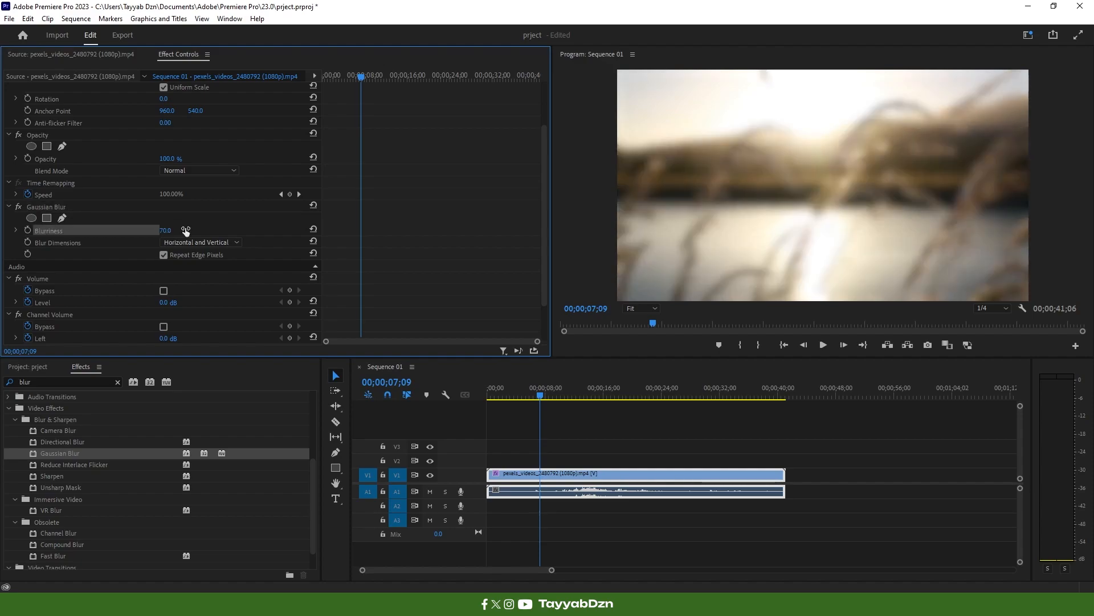
drag(596, 395, 539, 394)
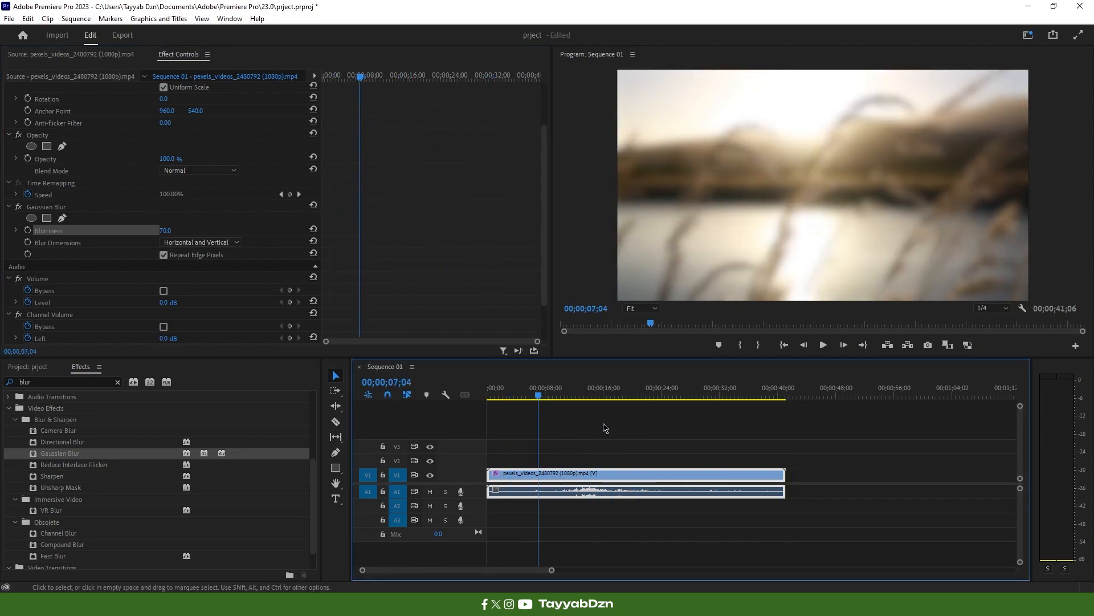
Step: Clear the "blur" effects search and remove the Gaussian Blur effect from the V1 clip
click(60, 207)
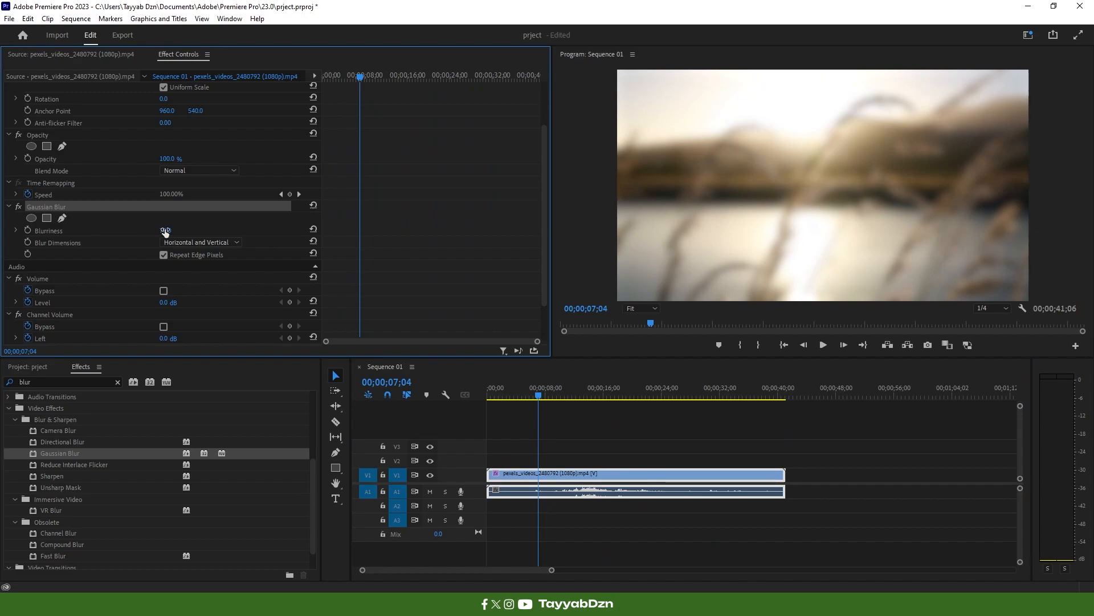
scroll(98, 513, up, 1)
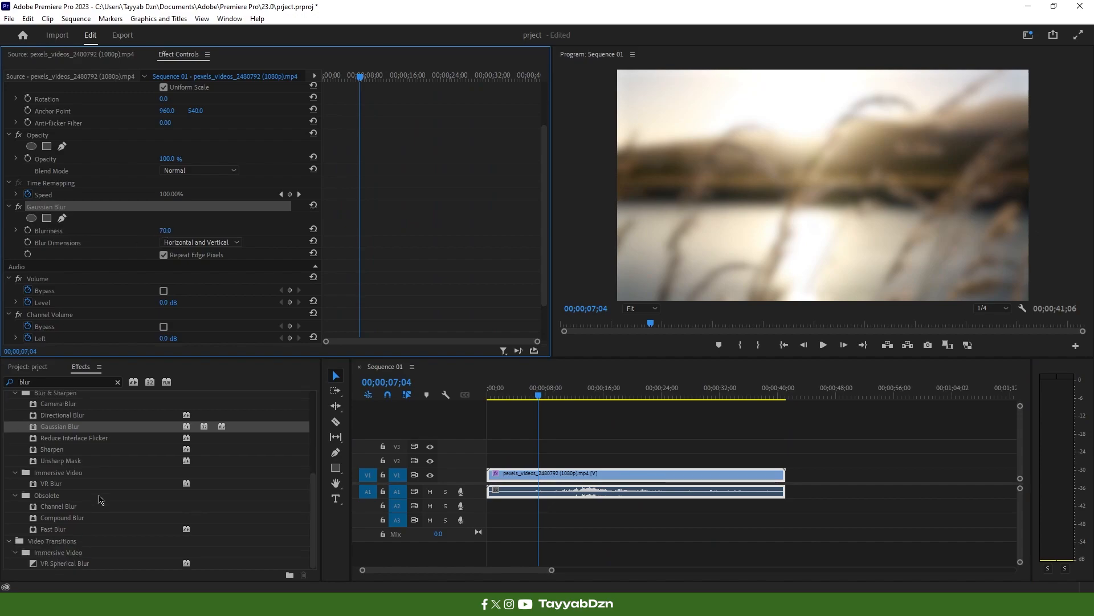
click(118, 382)
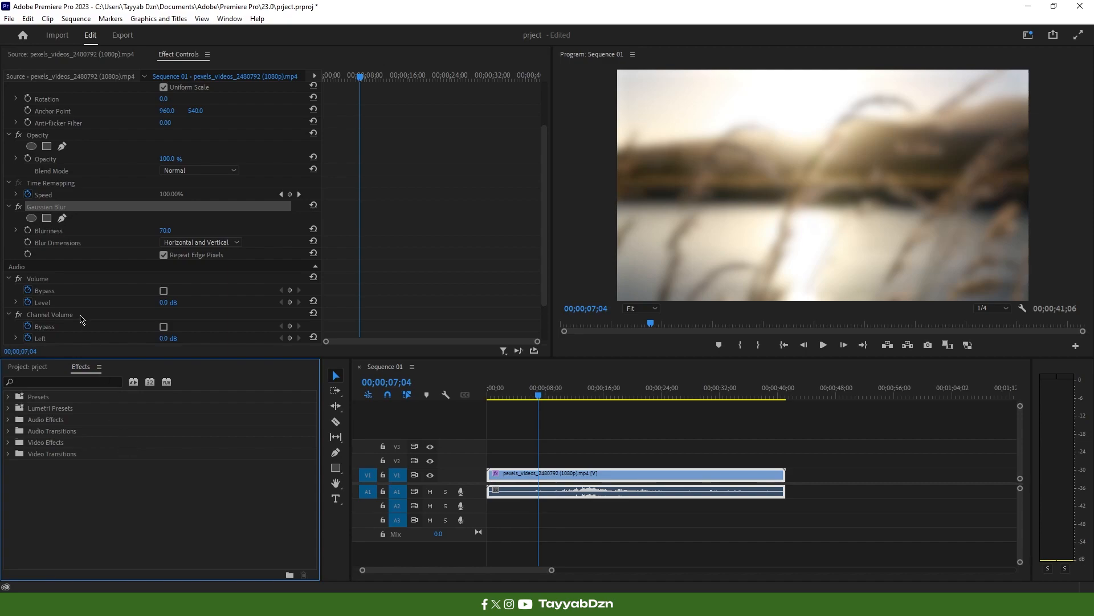
right_click(48, 208)
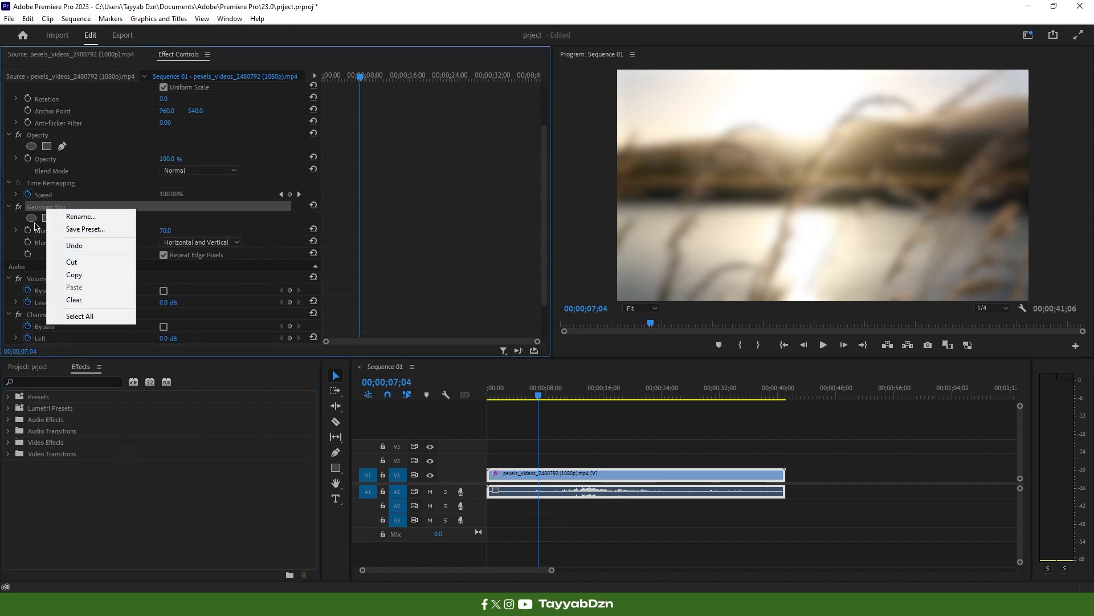
click(65, 300)
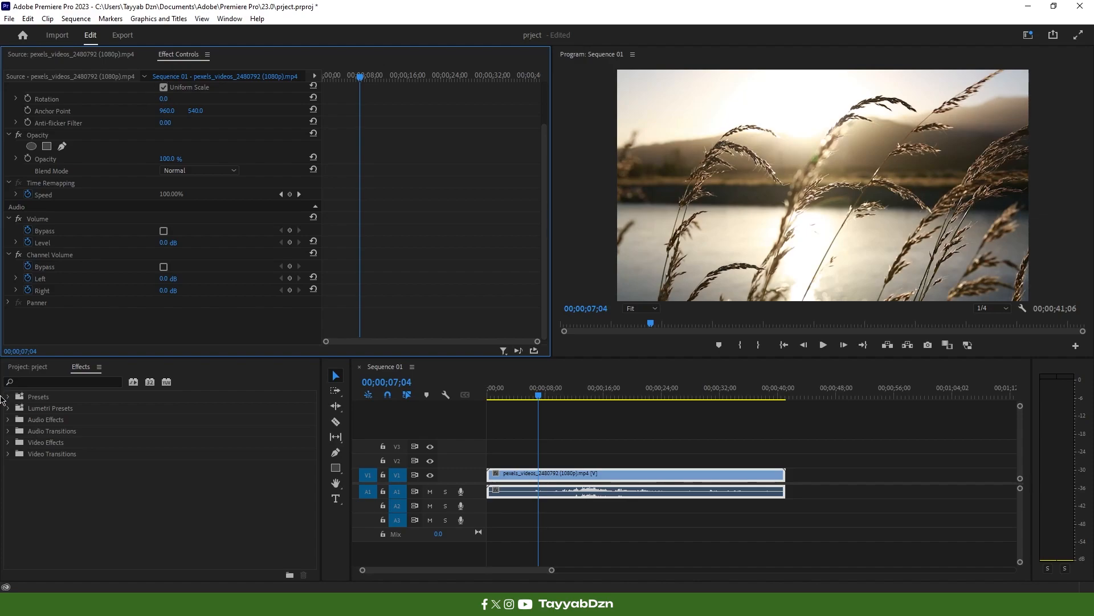
Step: Search the effects for "bright" and apply Brightness & Contrast to the V1 clip in Sequence 01
click(47, 381)
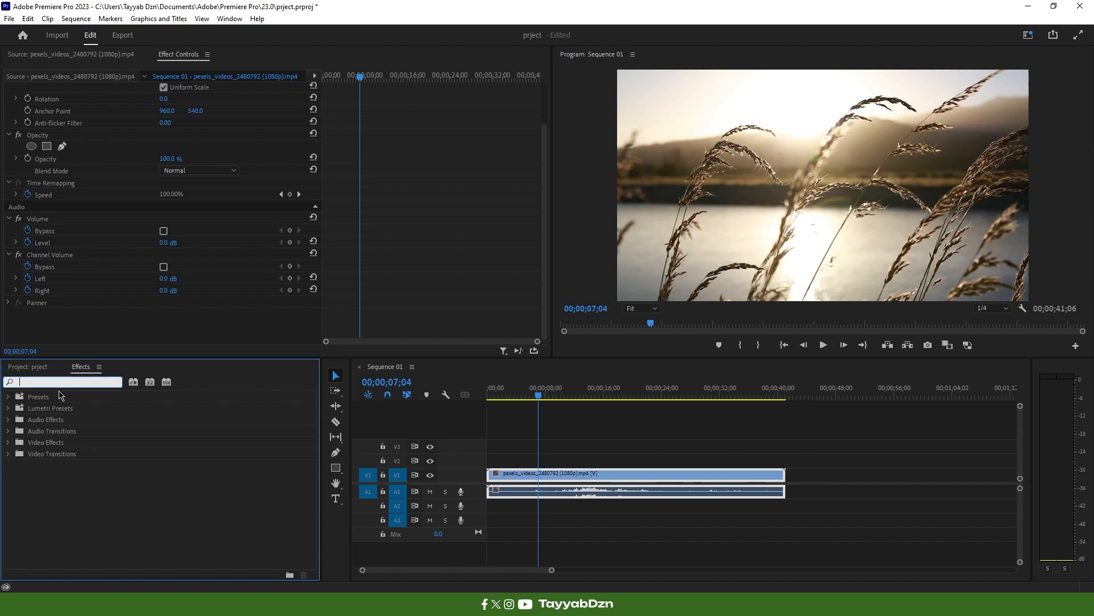
text(bright)
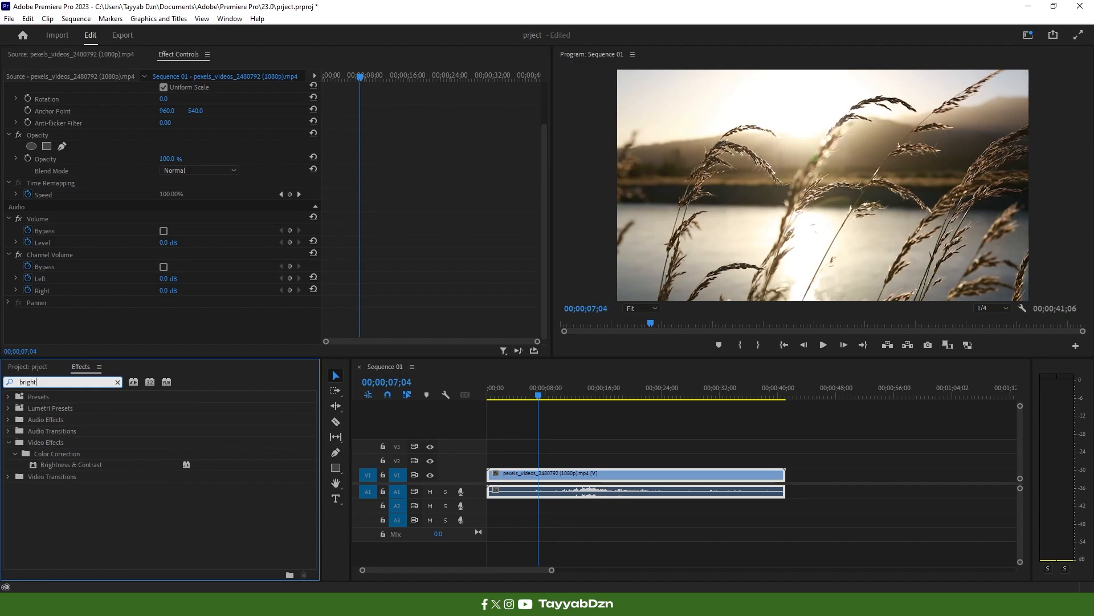
click(50, 368)
click(80, 367)
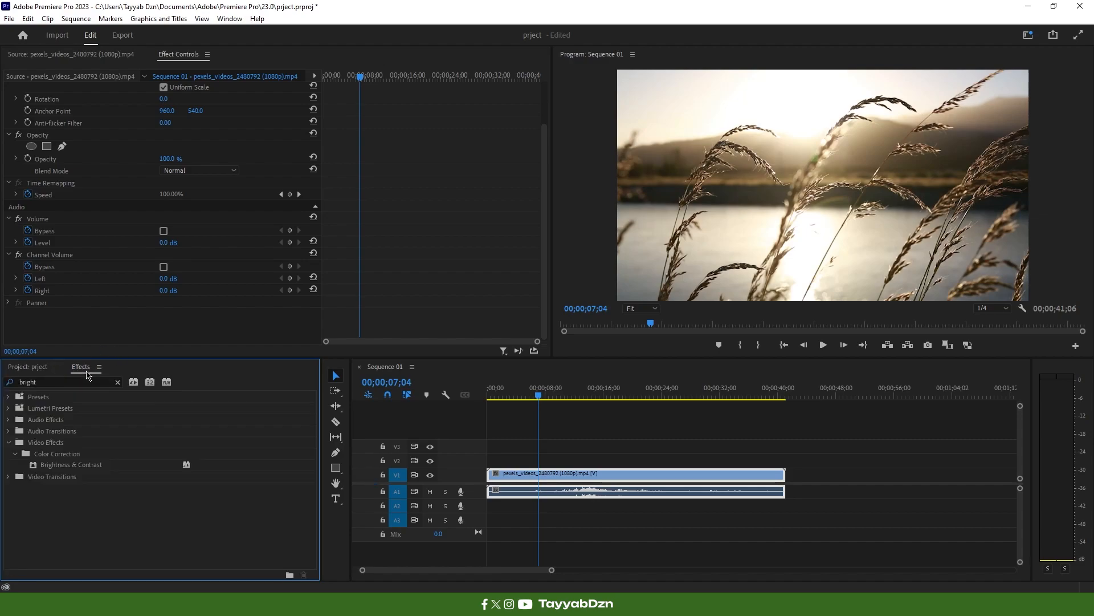
click(68, 467)
drag(68, 468, 572, 482)
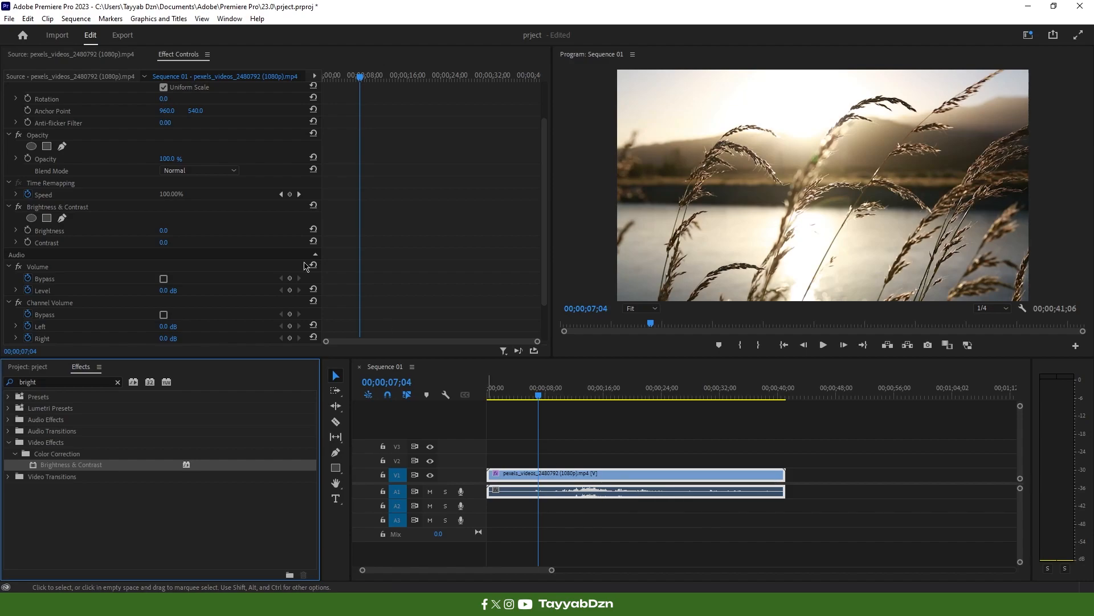
scroll(264, 285, down, 2)
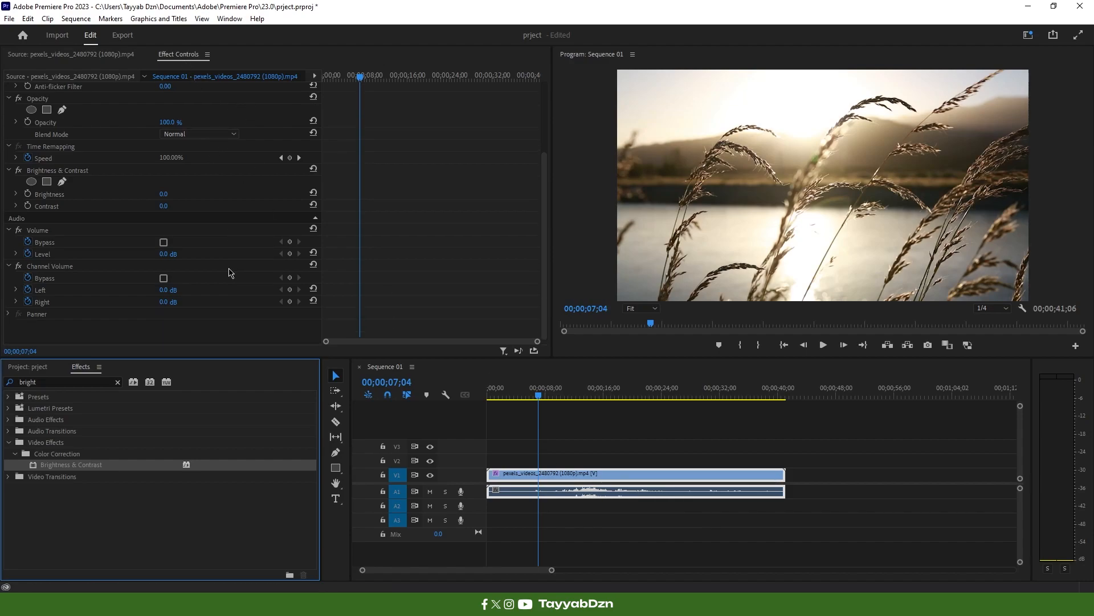
Step: Set Brightness to -7 and Contrast to 17 in the Brightness & Contrast effect, and remove that effect from the V1 clip
click(62, 171)
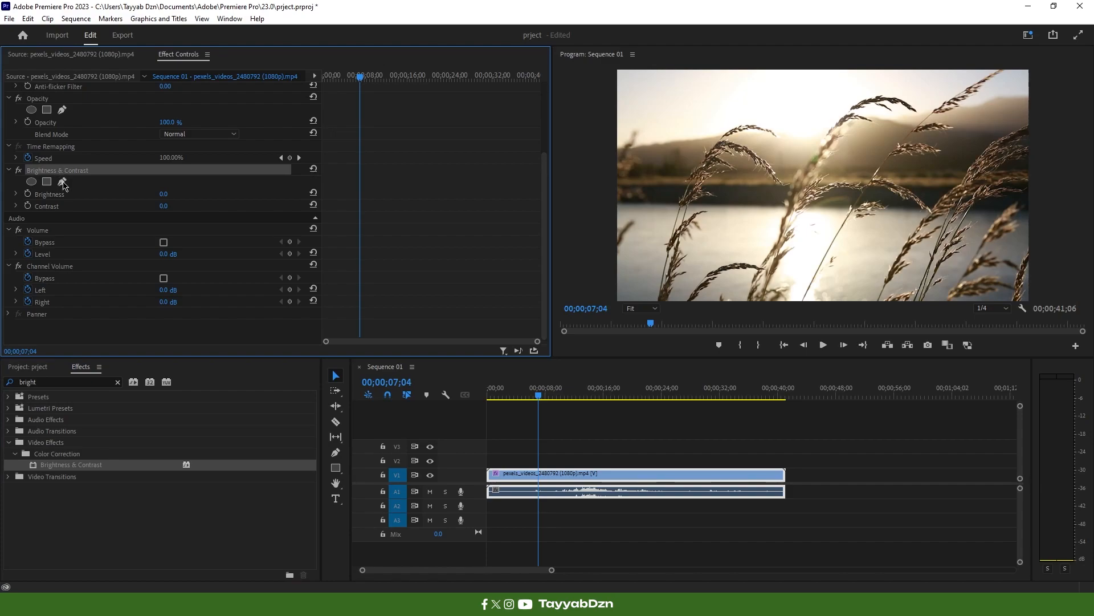
drag(163, 194, 183, 207)
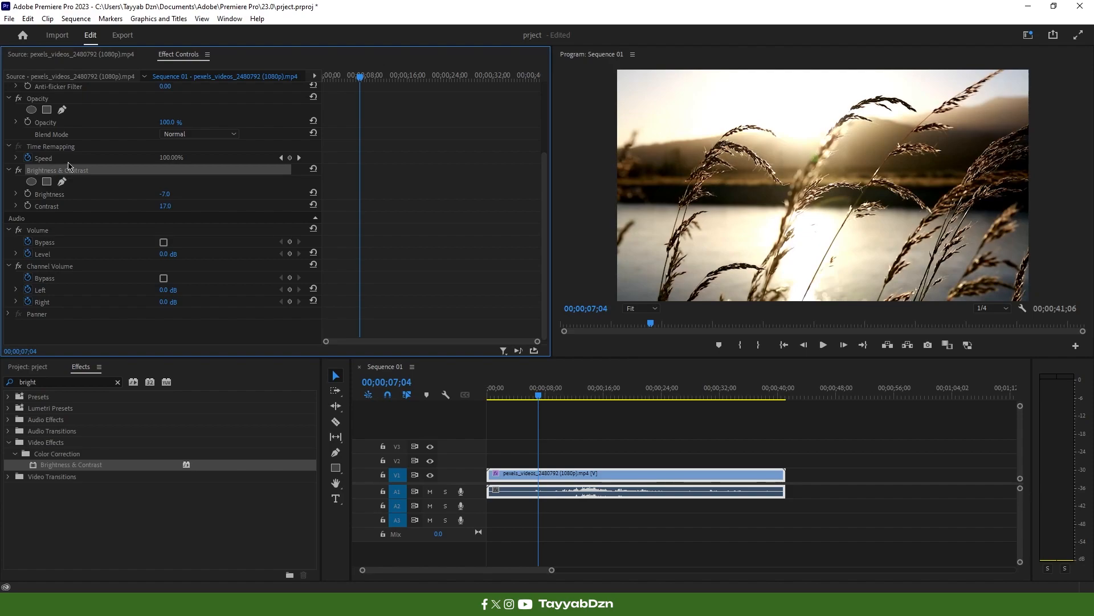
key(Delete)
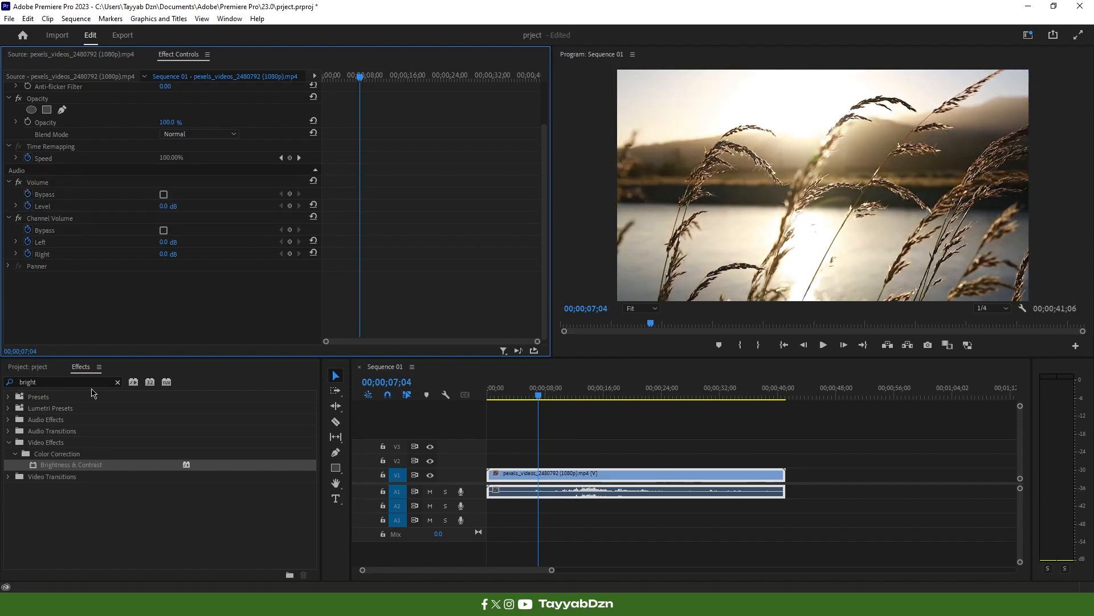
Step: Clear the "bright" effects search and browse the Audio Effects category down to its Special folder
click(118, 382)
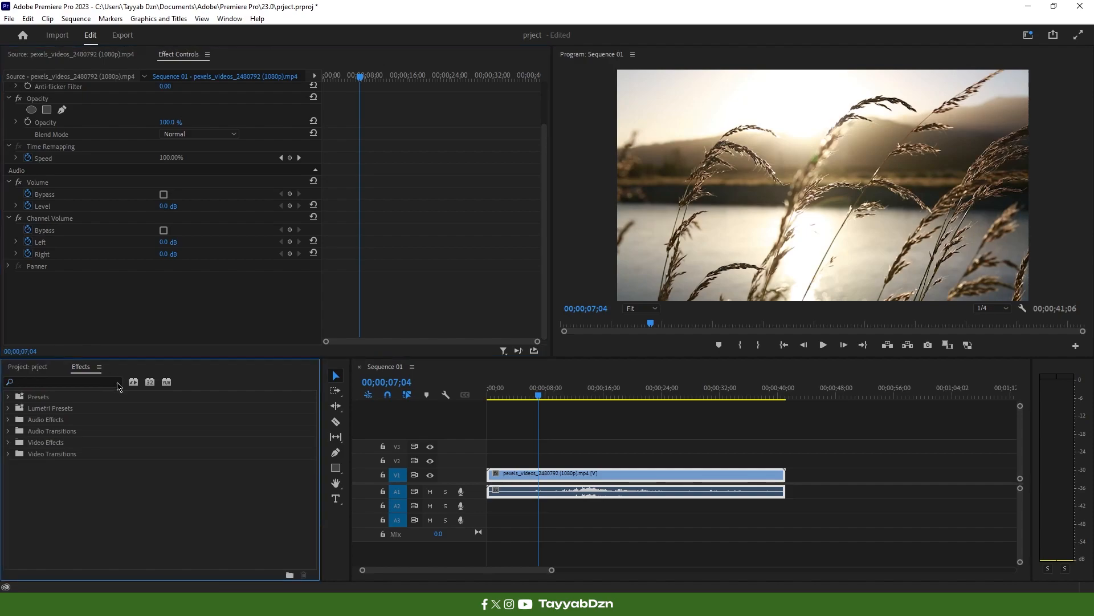
click(8, 419)
scroll(22, 450, down, 2)
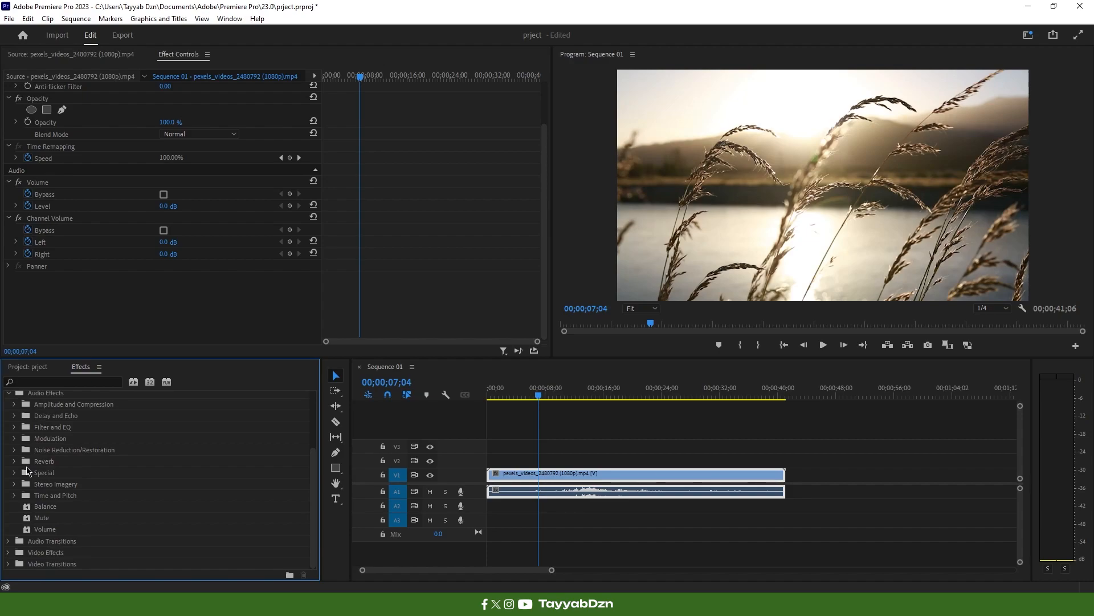
click(27, 471)
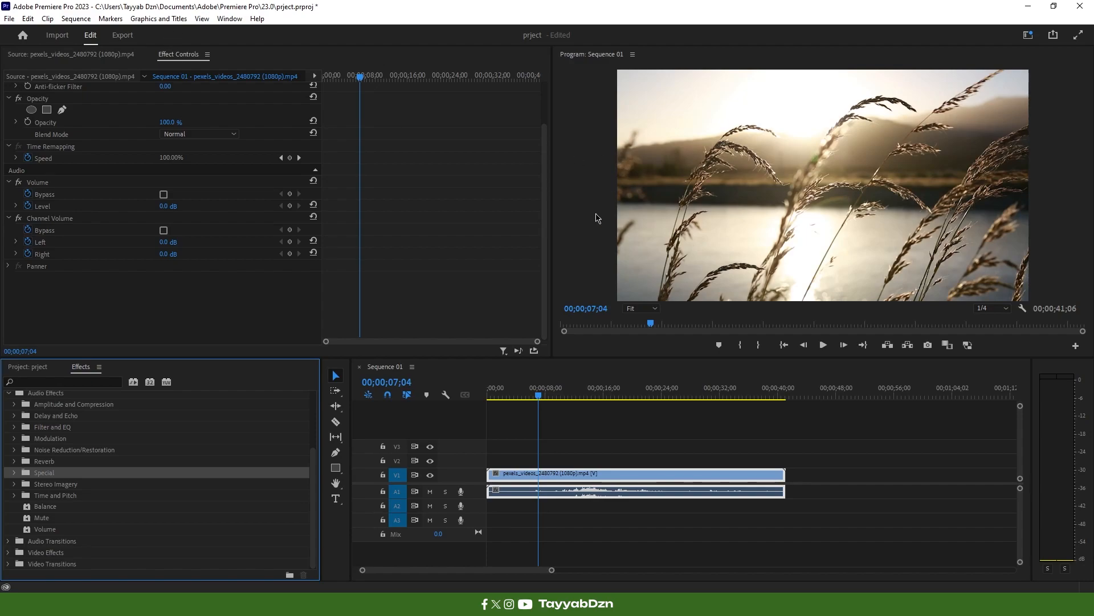
Step: Close the Program: Sequence 01 panel and reset the Editing workspace to its saved layout
click(633, 54)
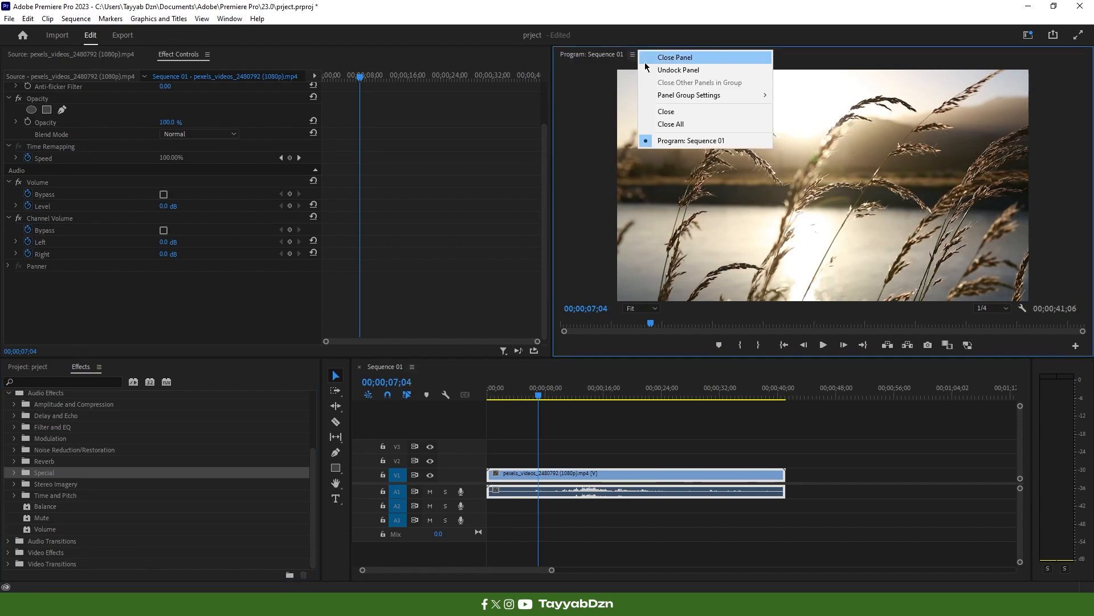
click(657, 51)
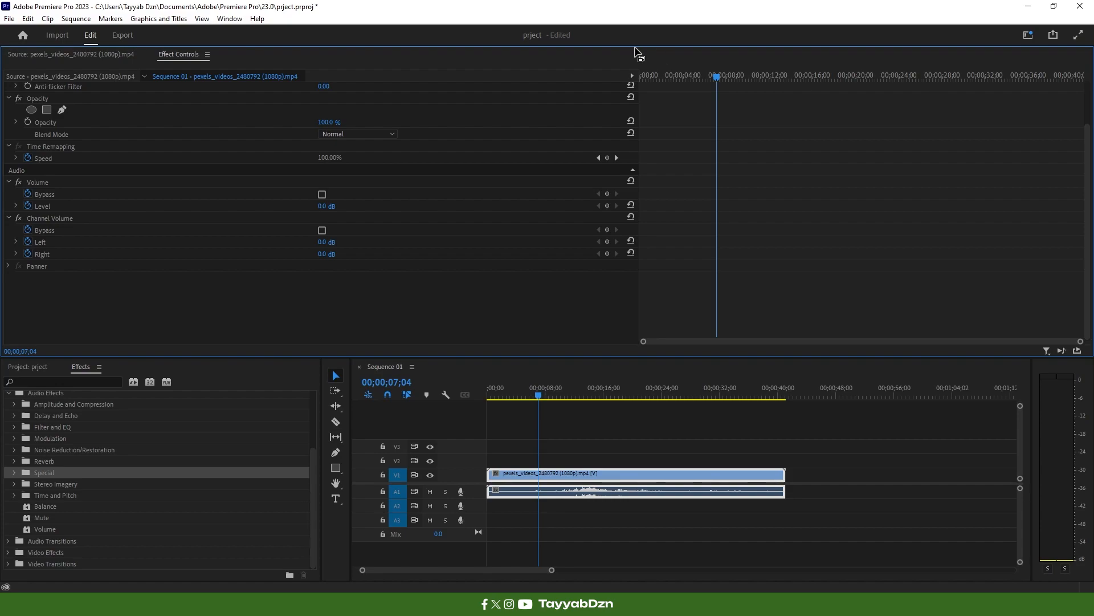
click(230, 19)
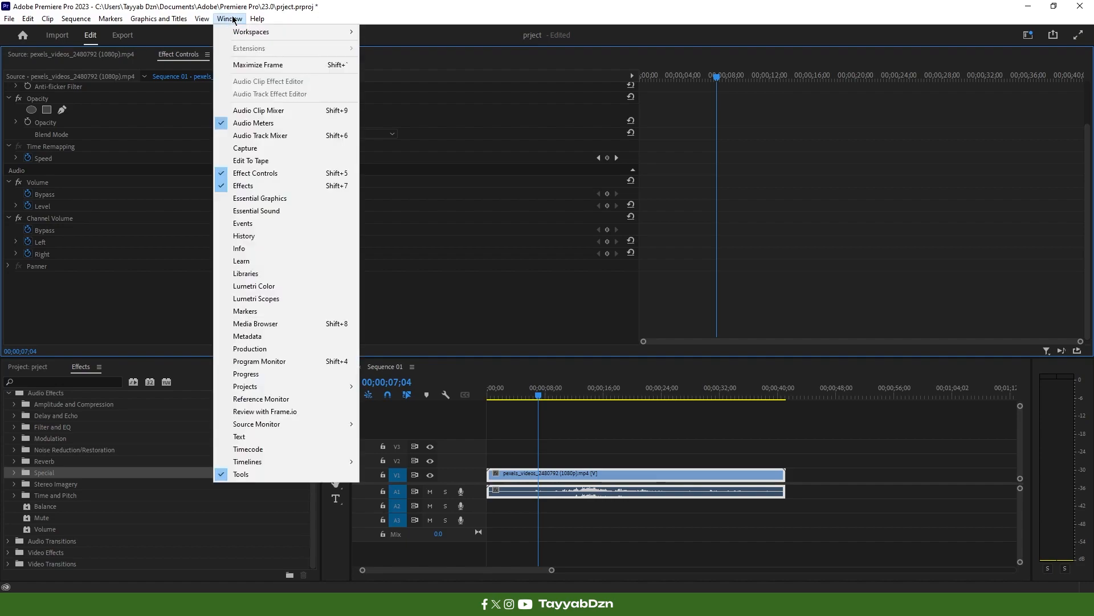
mouse_move(239, 33)
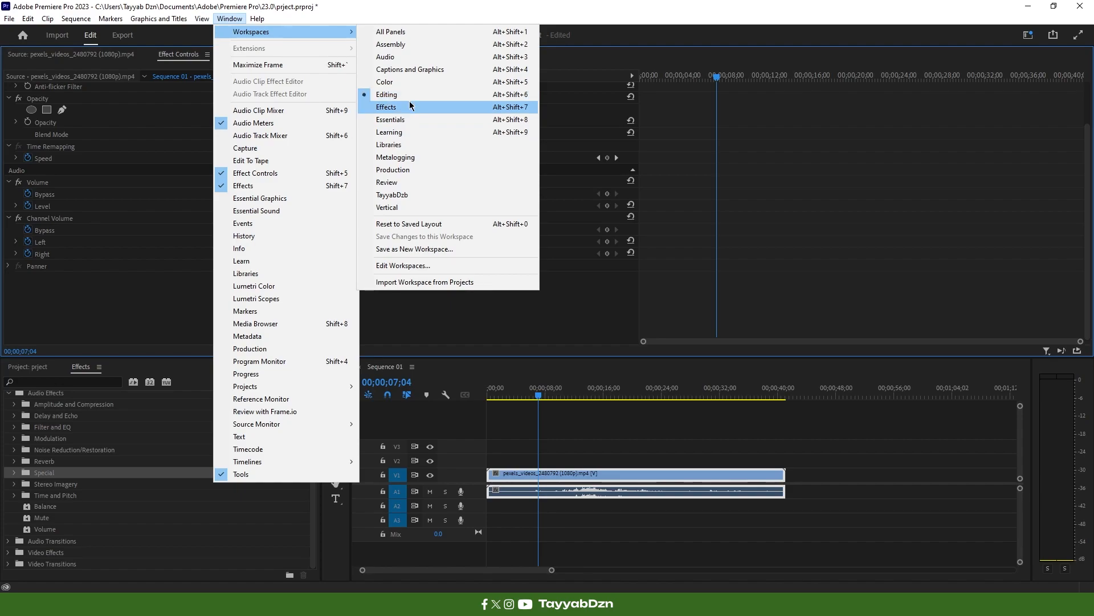
click(434, 224)
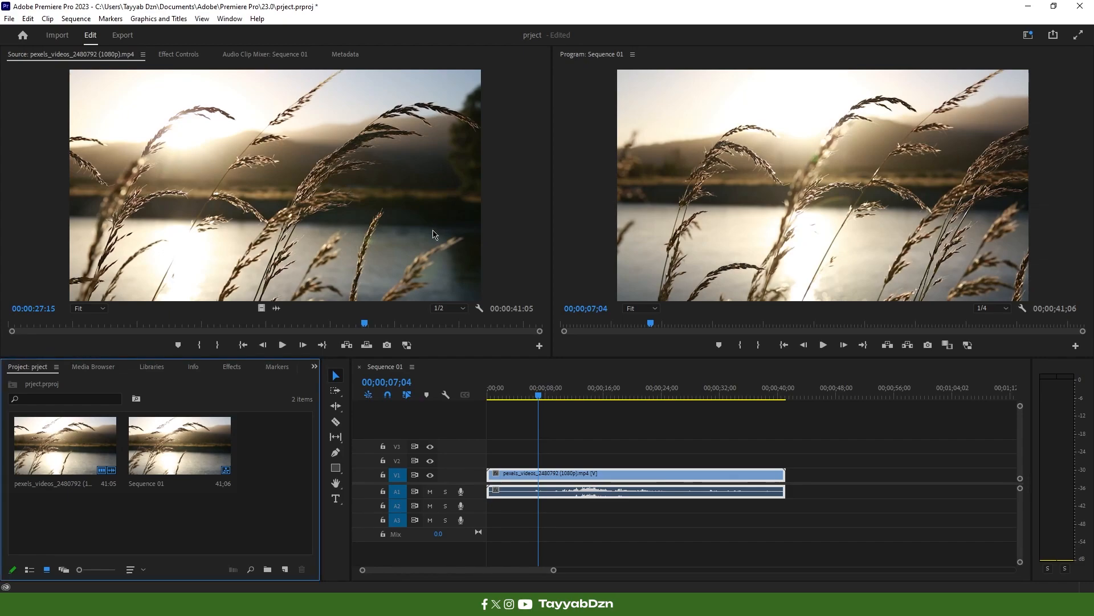
Step: View the Libraries panel, return to the project's media items, and deselect the clip in Sequence 01
click(160, 367)
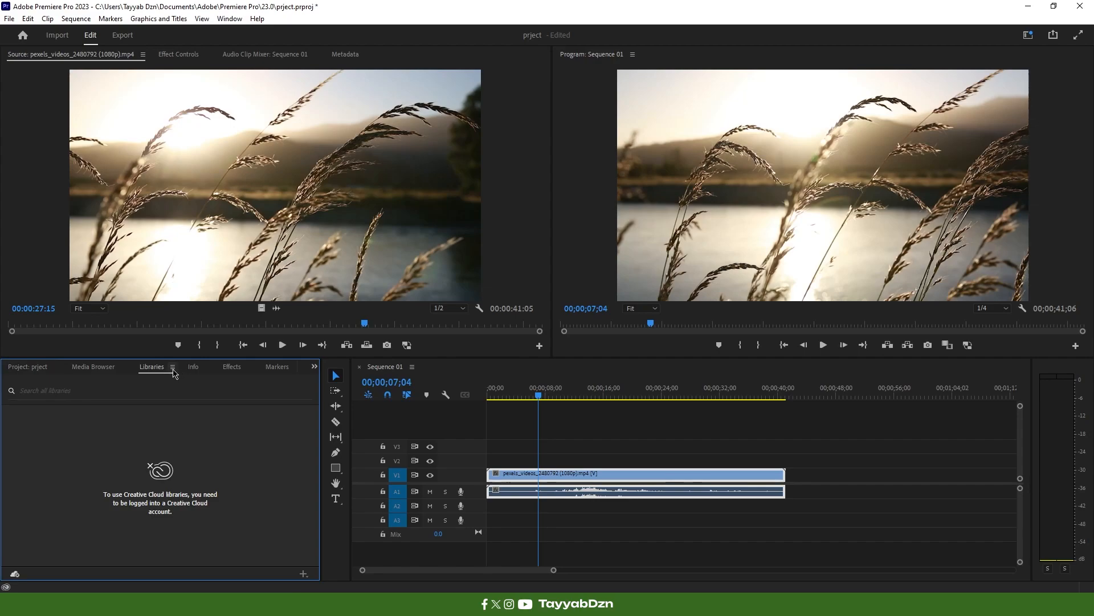
click(43, 372)
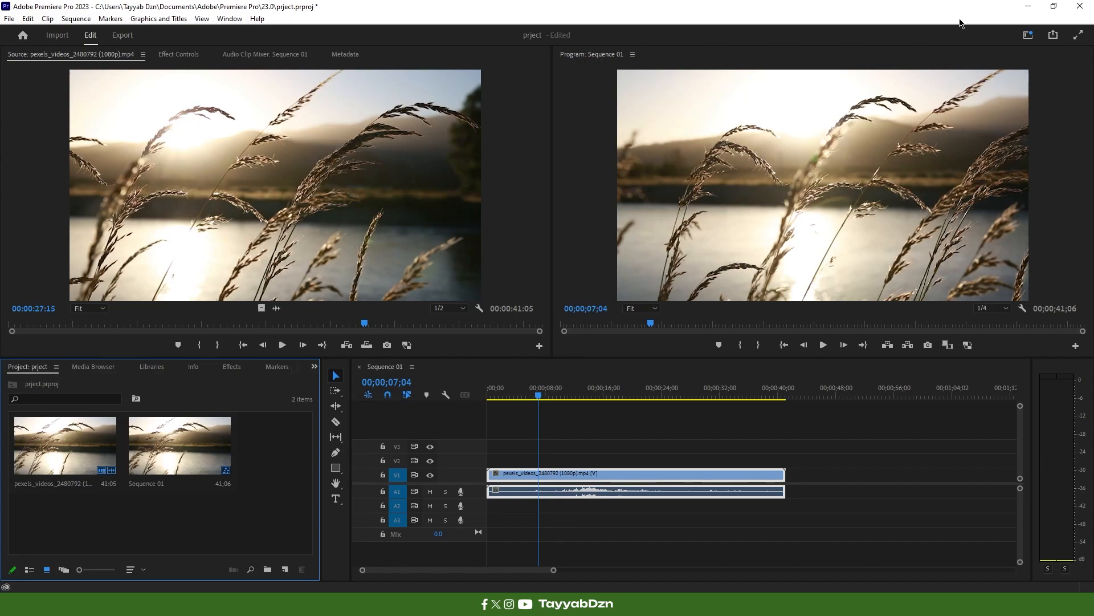
click(797, 99)
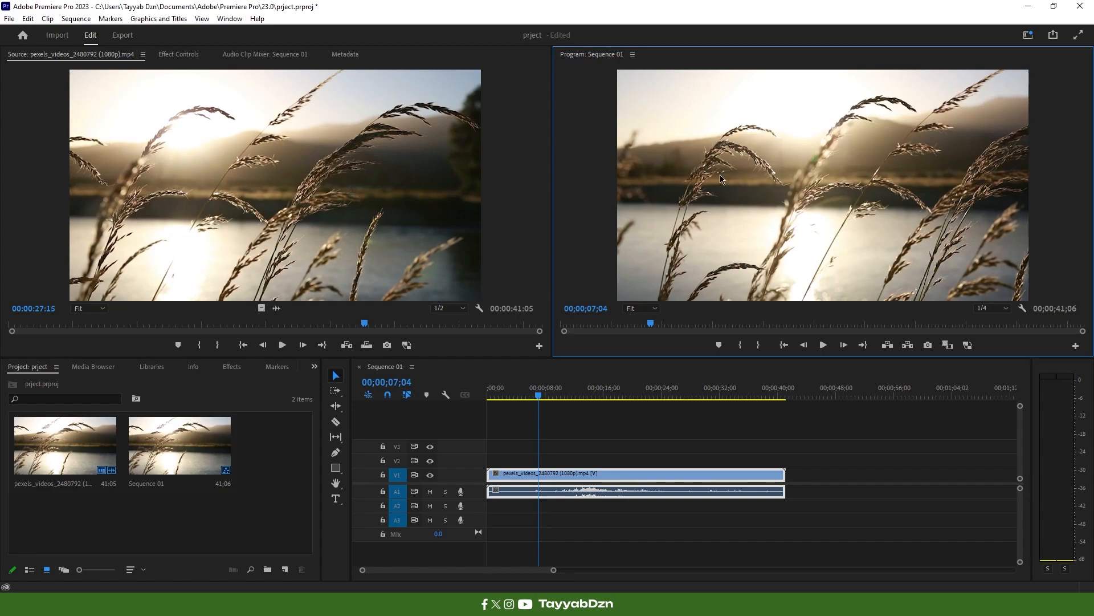
click(750, 530)
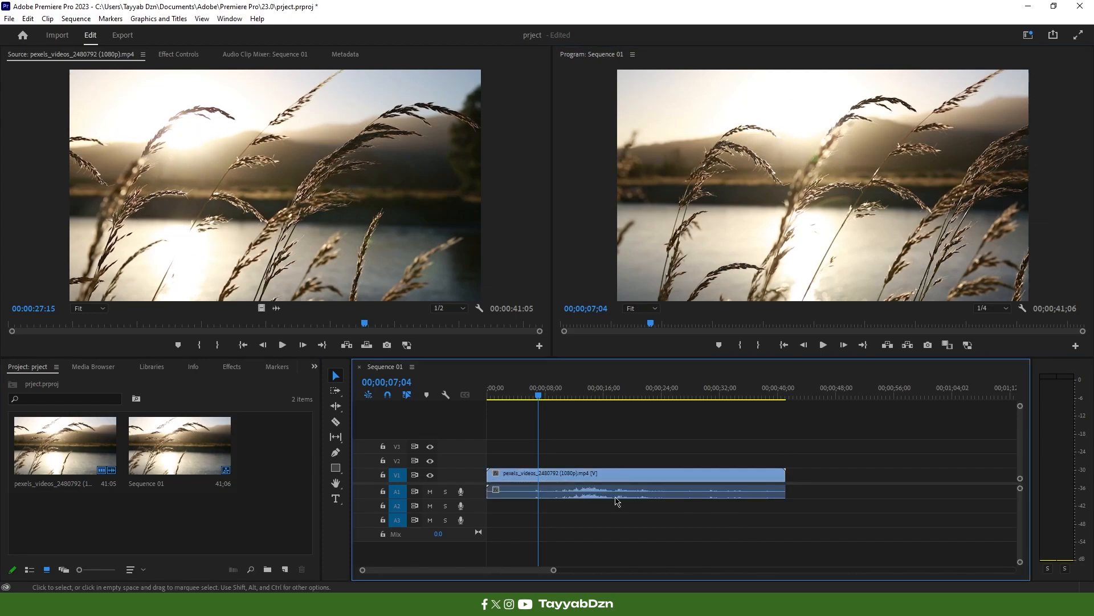
drag(217, 514, 38, 494)
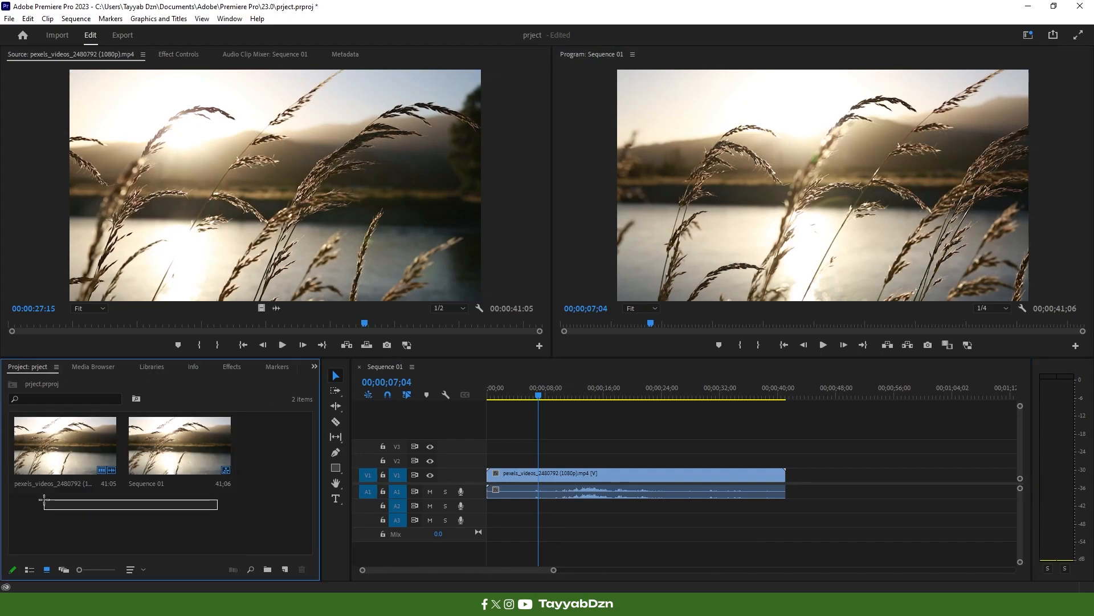
Step: Show the Effects and Effect Controls panels and select the V1 clip to display its effect properties
click(233, 368)
click(194, 55)
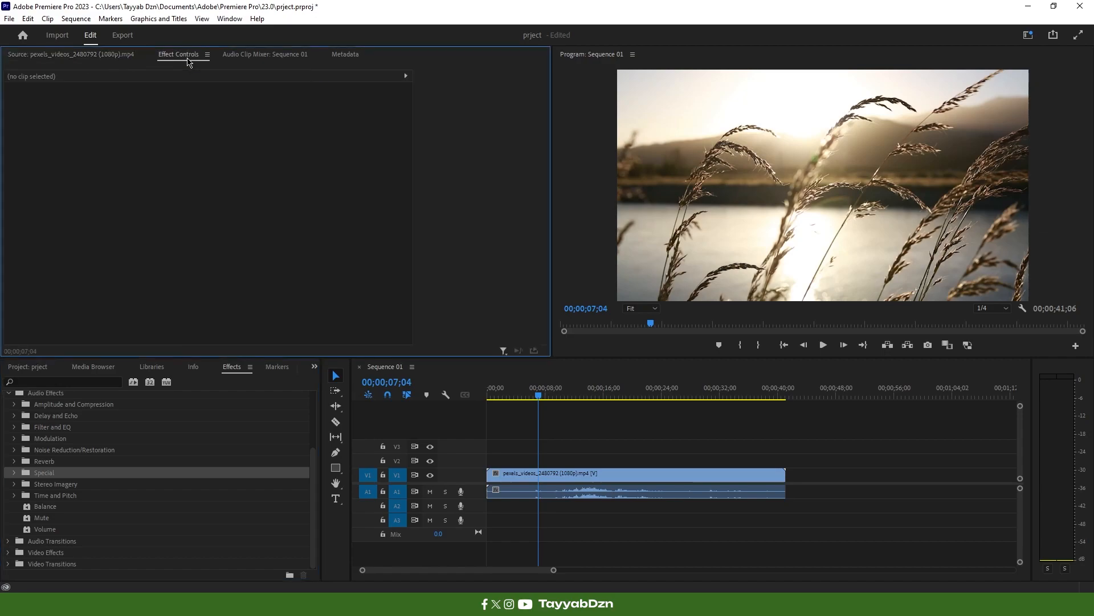
click(579, 473)
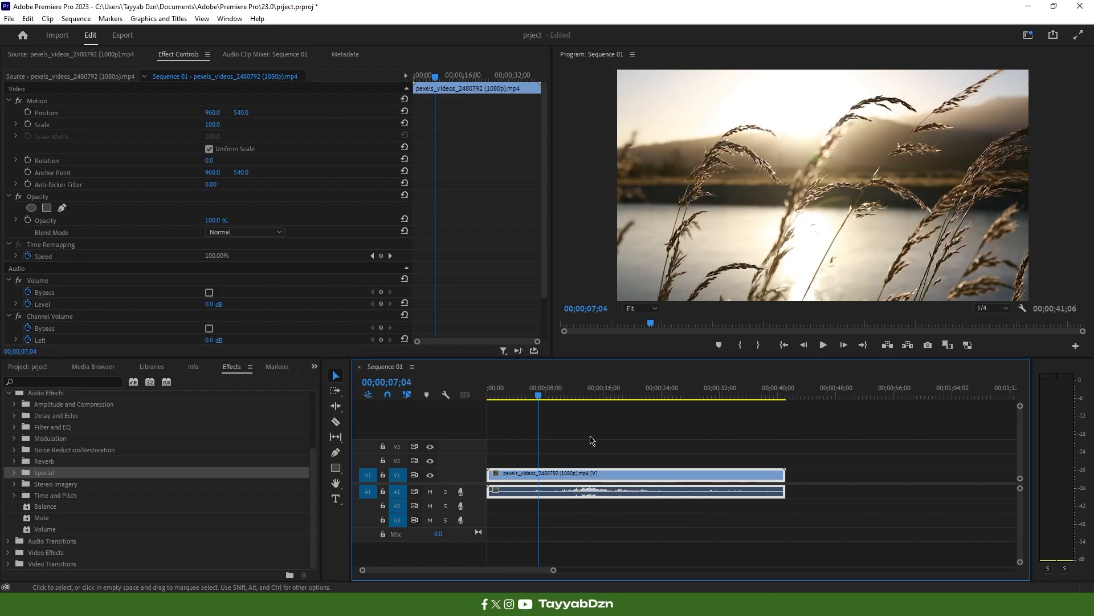
key(alt+Tab)
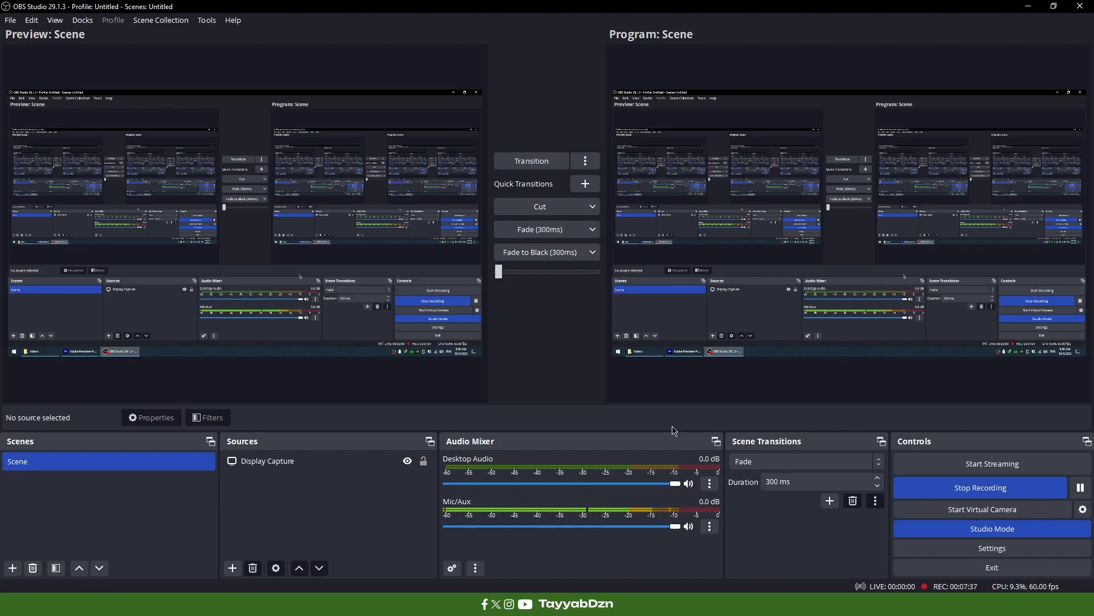